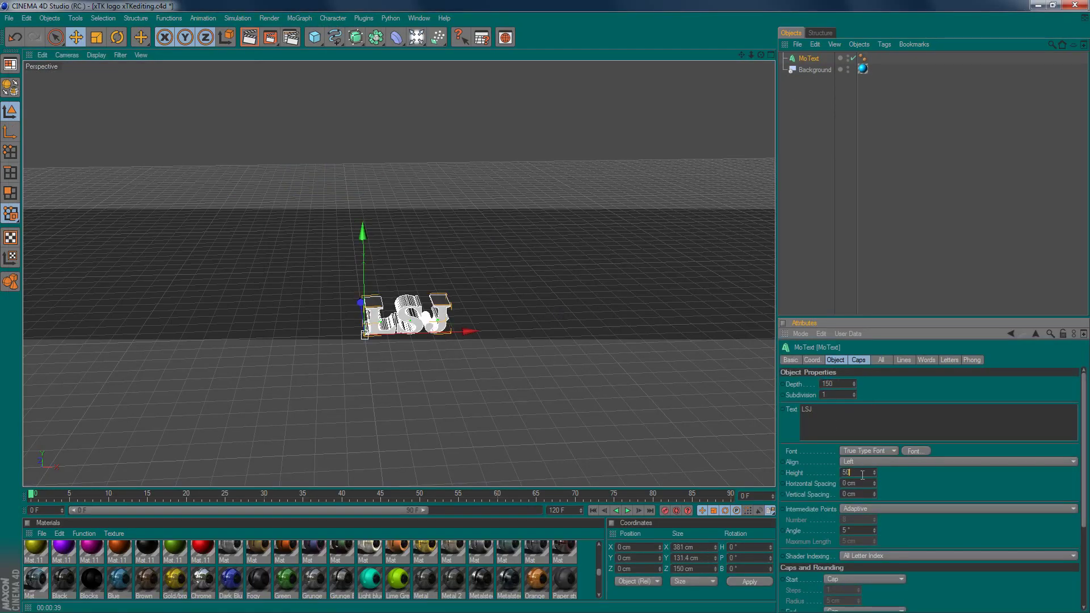
Confirm the 600 cm height for the Goudy-font LSJ MoText, 150 cm deep.
key("Return")
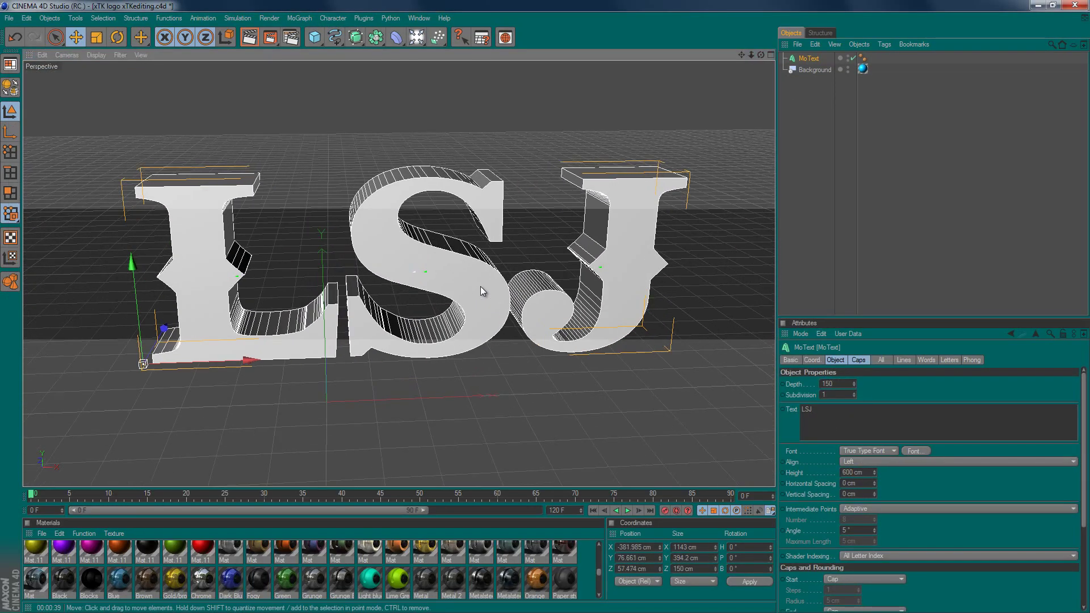
Tilt the S and J letters to different angles with the Rotate tool.
left_click(759, 217)
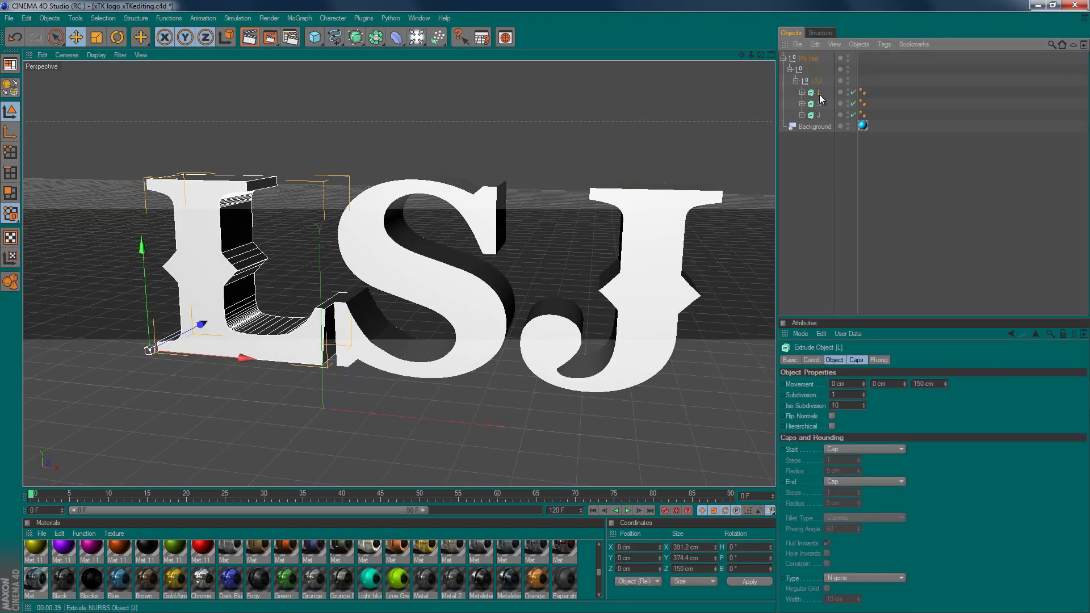
left_click(418, 287)
left_click_drag(418, 287, 340, 392)
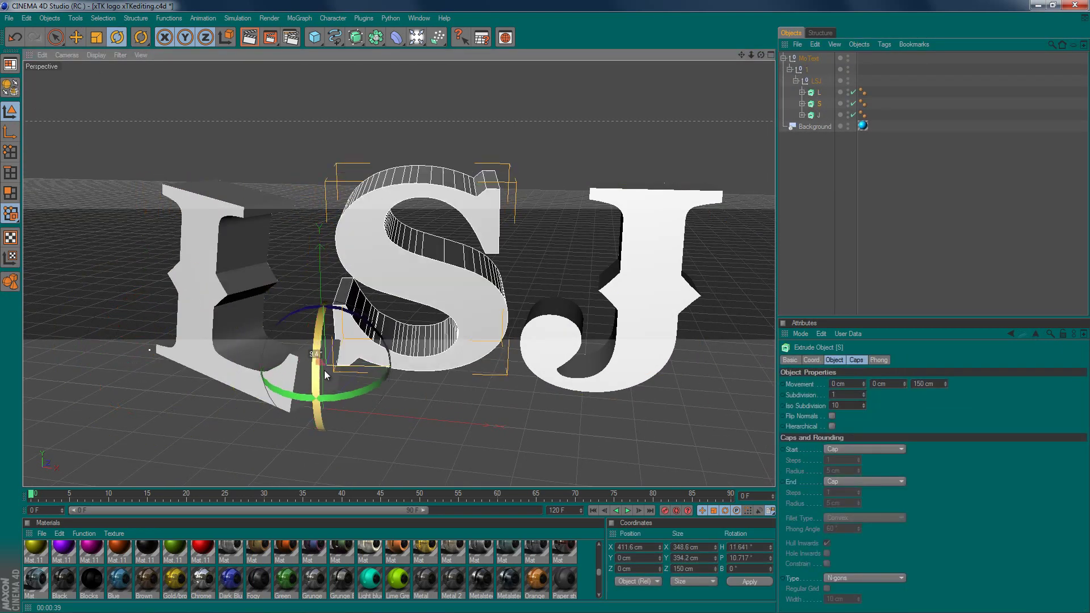
left_click(624, 295)
left_click_drag(545, 391, 496, 397)
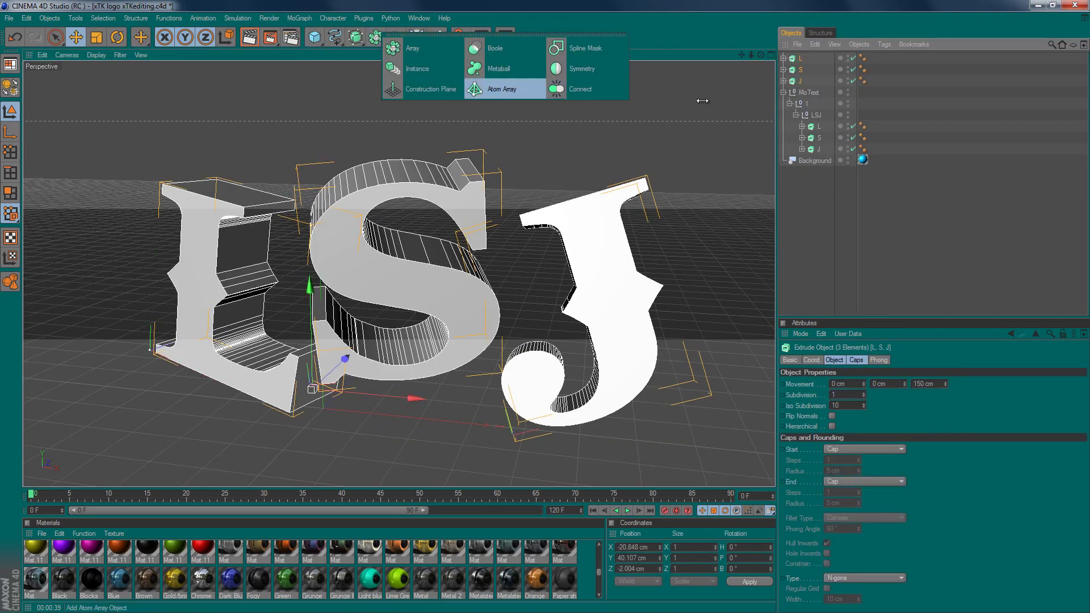
Wrap the L and another letter in Atom Arrays and set the outline sphere radius.
left_click_drag(375, 38, 497, 89, "alt")
left_click_drag(375, 37, 498, 100)
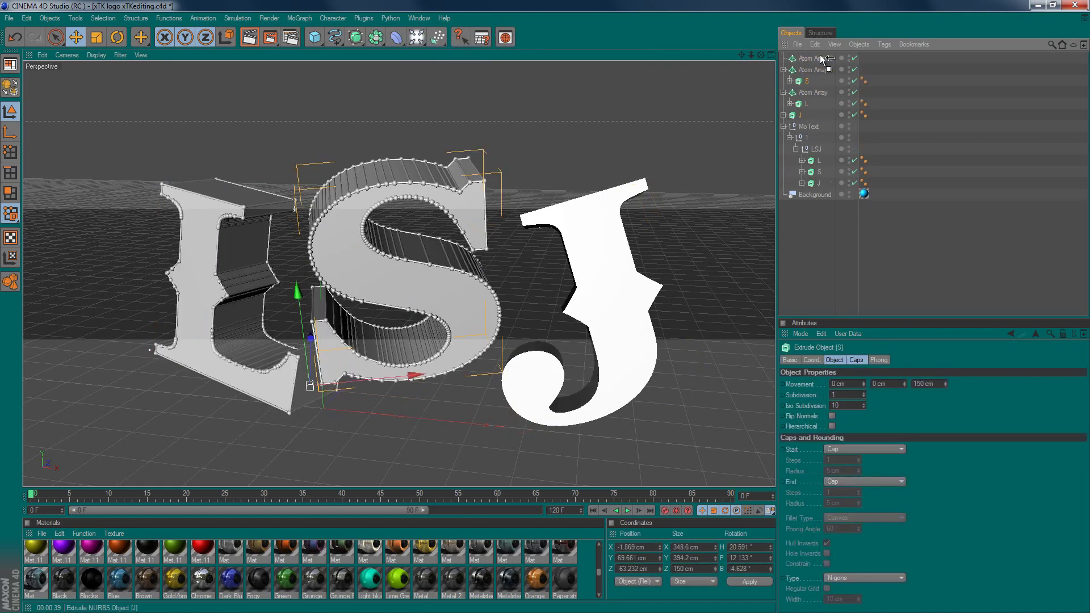
left_click(856, 393)
key("Return")
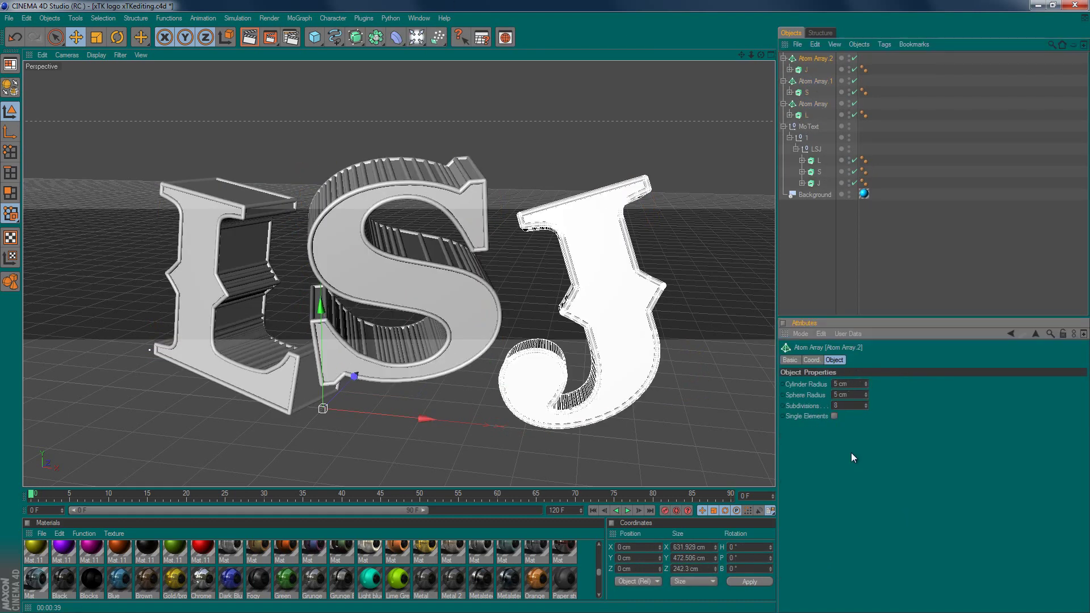
left_click(782, 63)
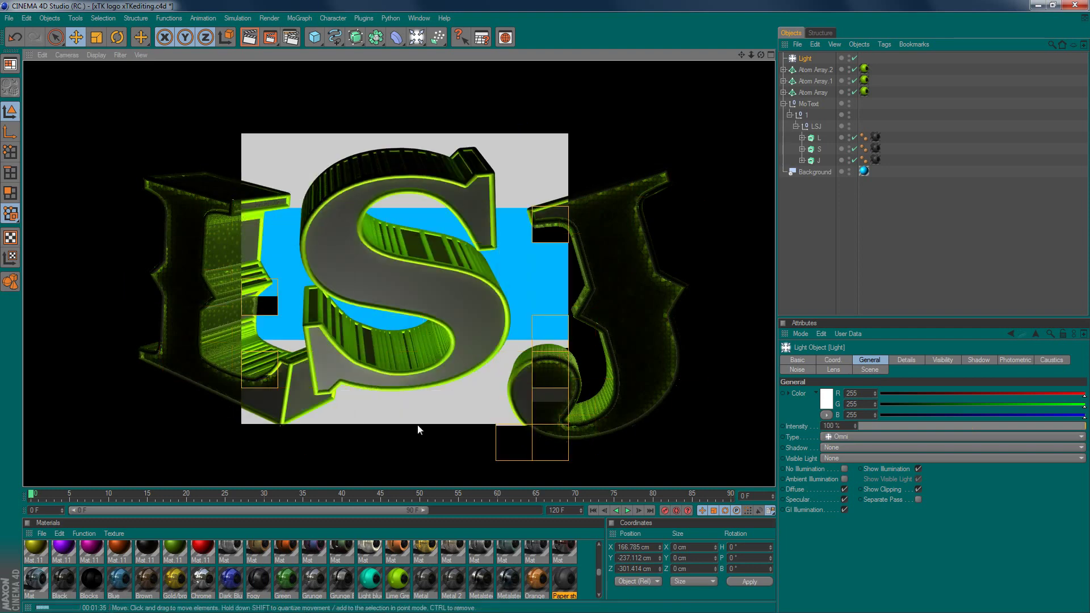
Raise the light above the letters and place two spheres up behind the logo.
left_click_drag(418, 425, 381, 428)
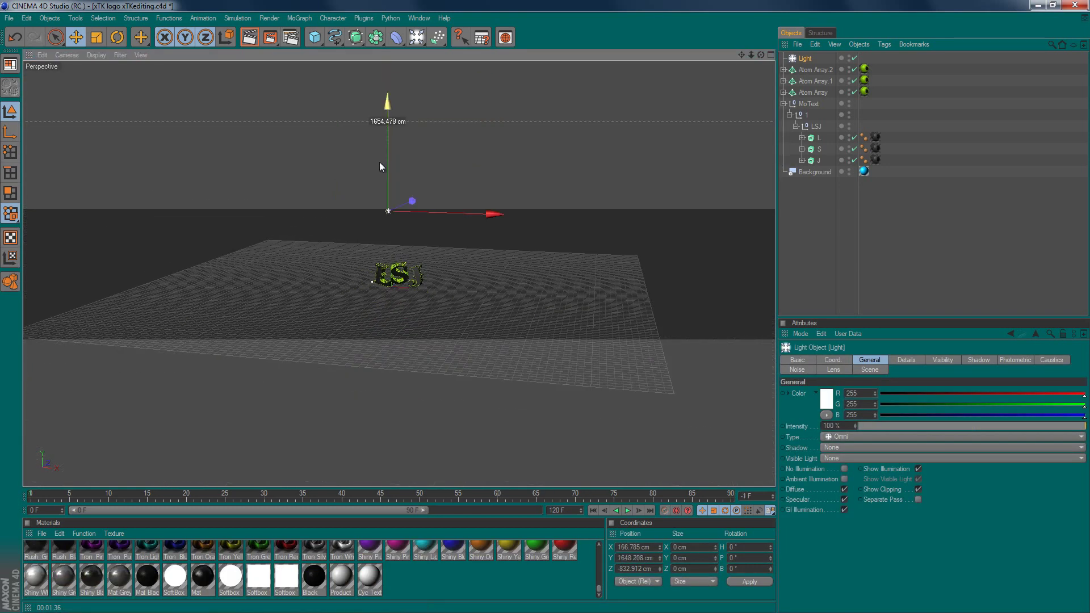
left_click_drag(314, 38, 484, 68)
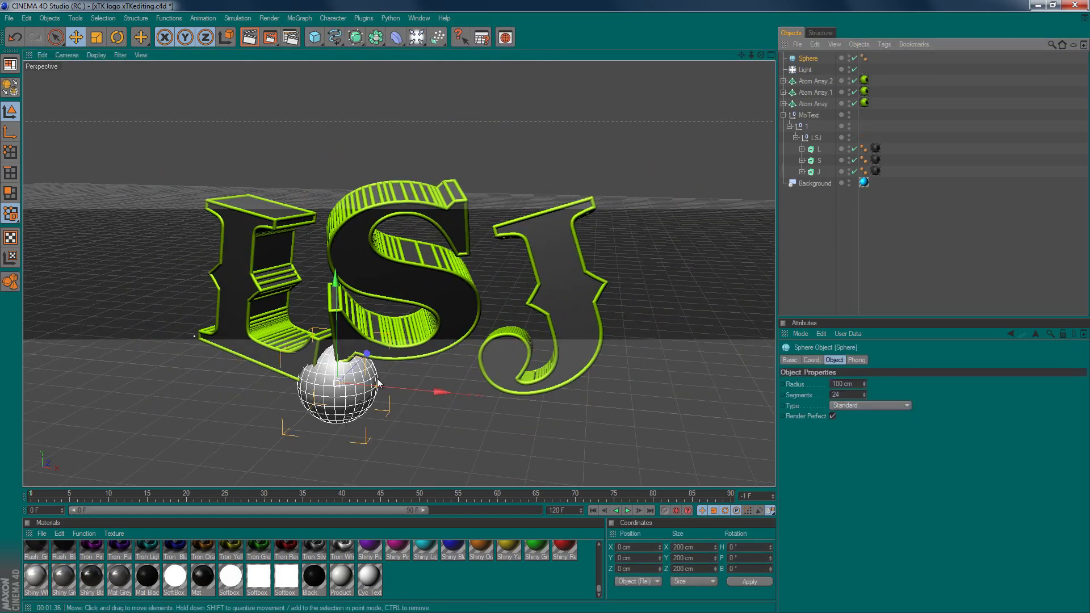
middle_click(499, 303)
left_click_drag(572, 160, 590, 117)
left_click_drag(270, 437, 269, 392)
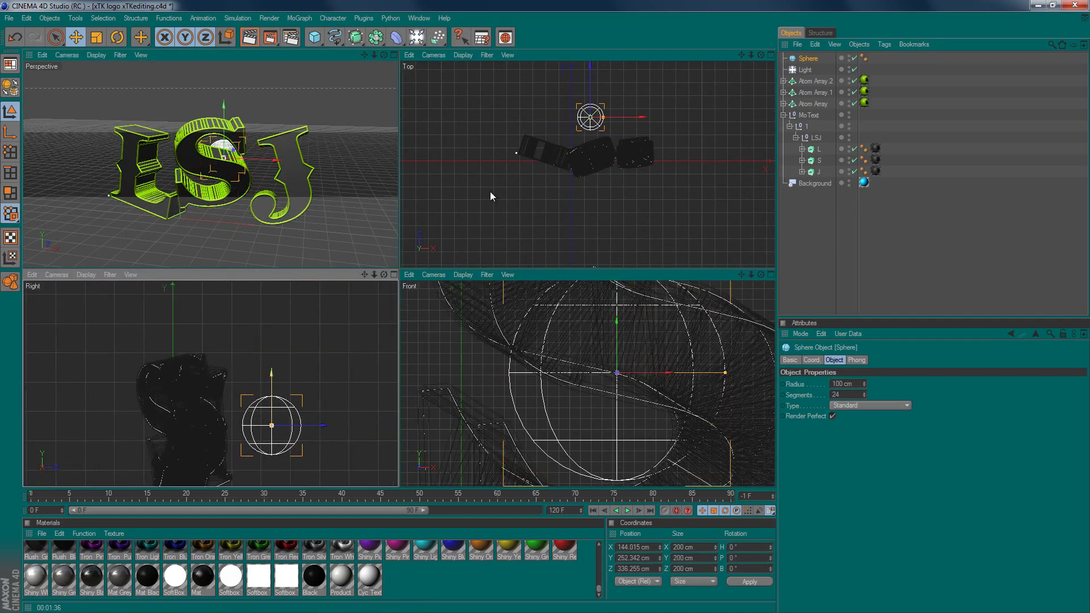
left_click_drag(517, 273, 547, 273, "ctrl")
Give all three spheres a 300 cm radius and shift one behind the L.
double_click(846, 384)
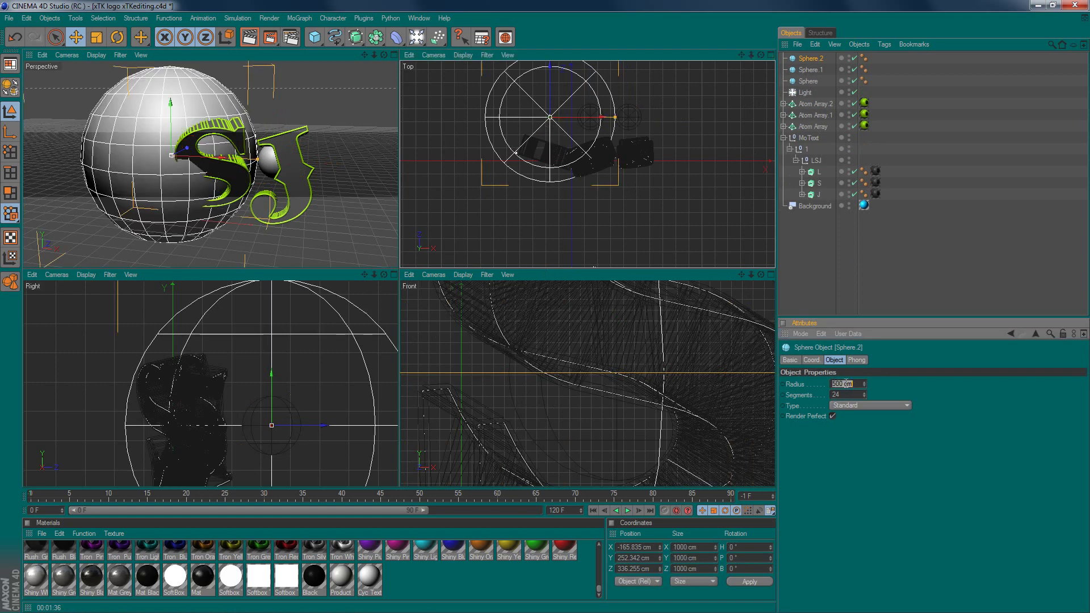
type("300")
key("Return")
left_click(811, 69)
double_click(846, 384)
type("300")
key("Return")
left_click(808, 80)
double_click(845, 383)
type("300")
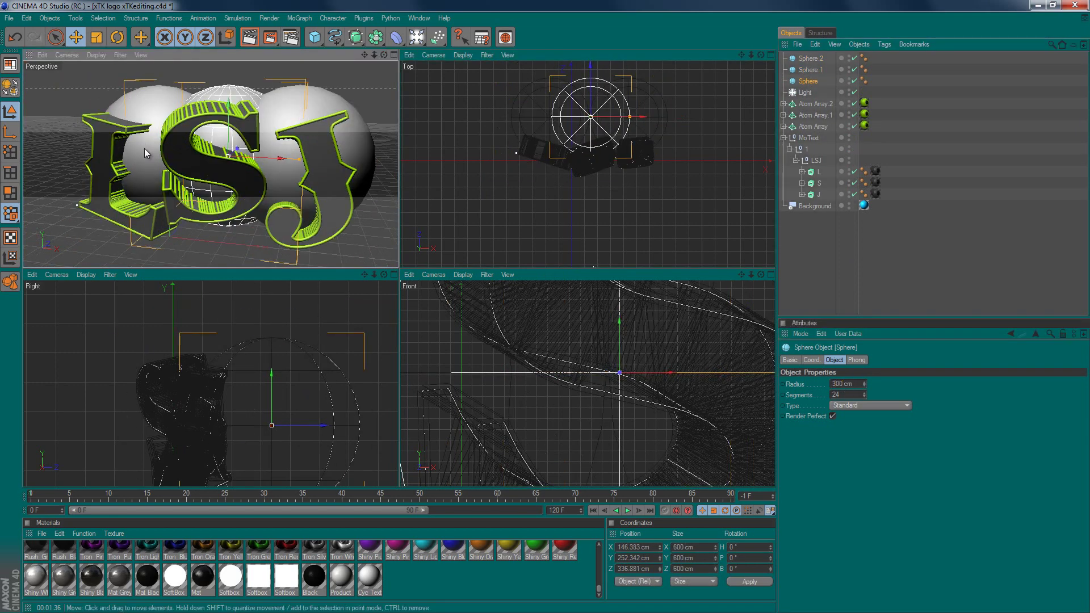
left_click_drag(267, 156, 205, 154)
Try a 4 cm atom array wireframe on a sphere, then delete the sphere wireframes.
left_click(312, 175)
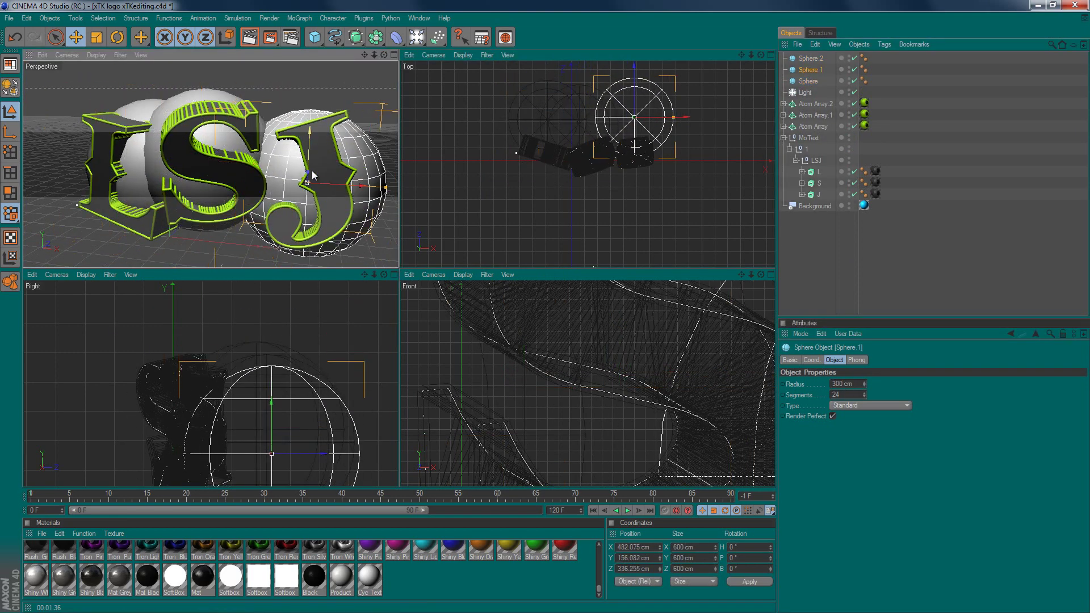
left_click(375, 37)
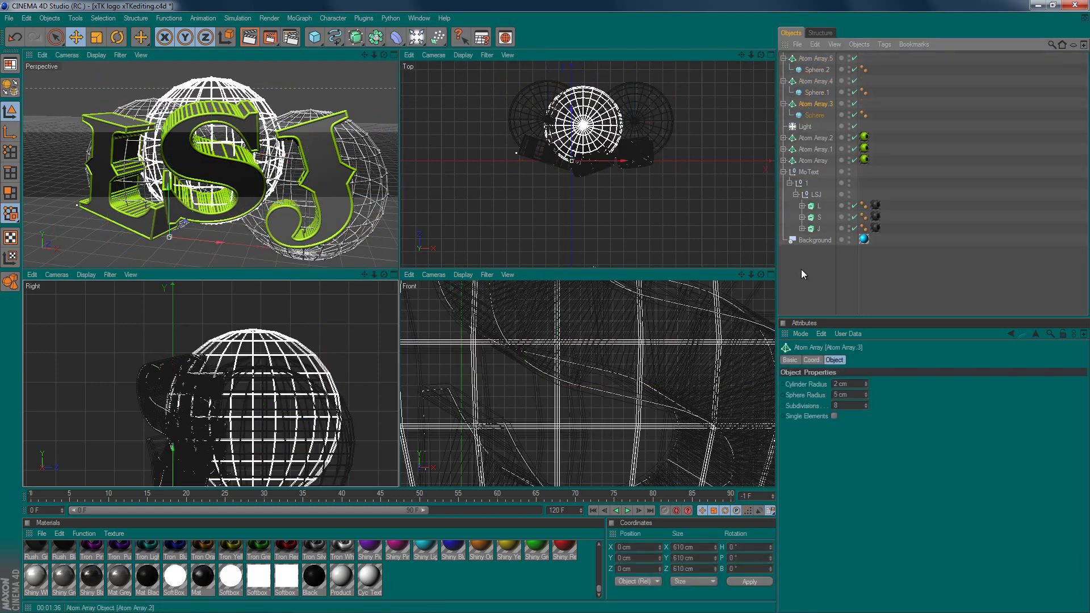
type("4")
key("Return")
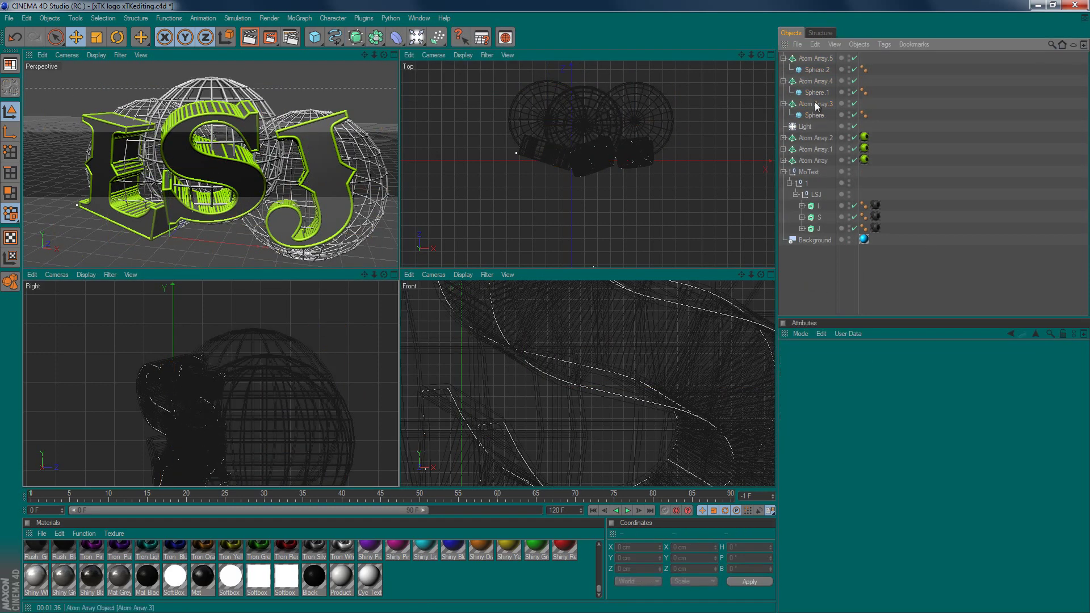
left_click(807, 105)
key("Delete")
key("F1")
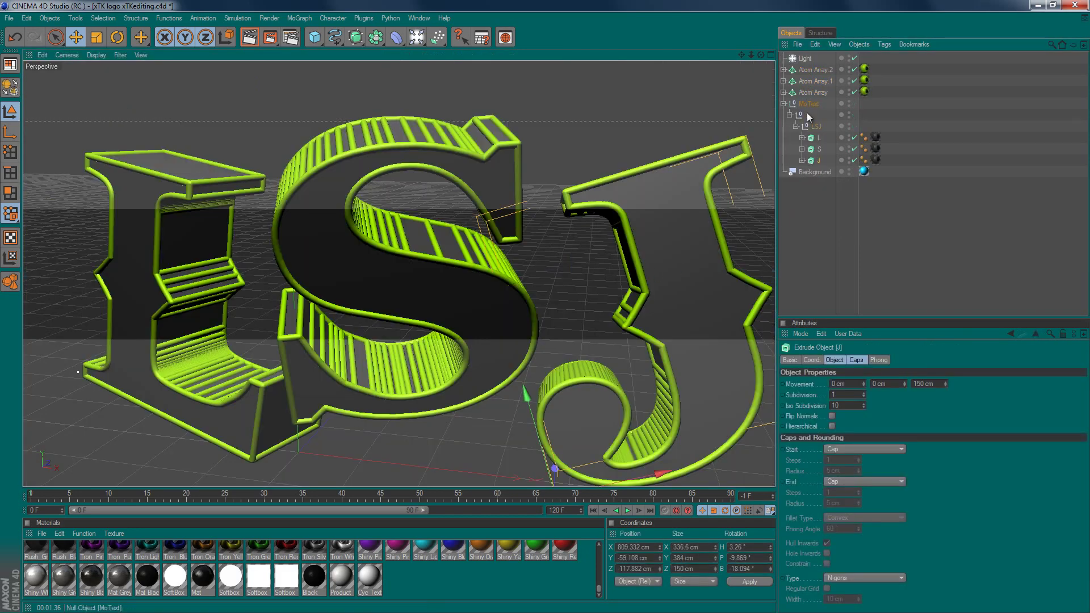
Open the chain preset scene, then reopen the LSJ logo scene from Recent Files.
left_click(818, 160)
left_click(268, 76)
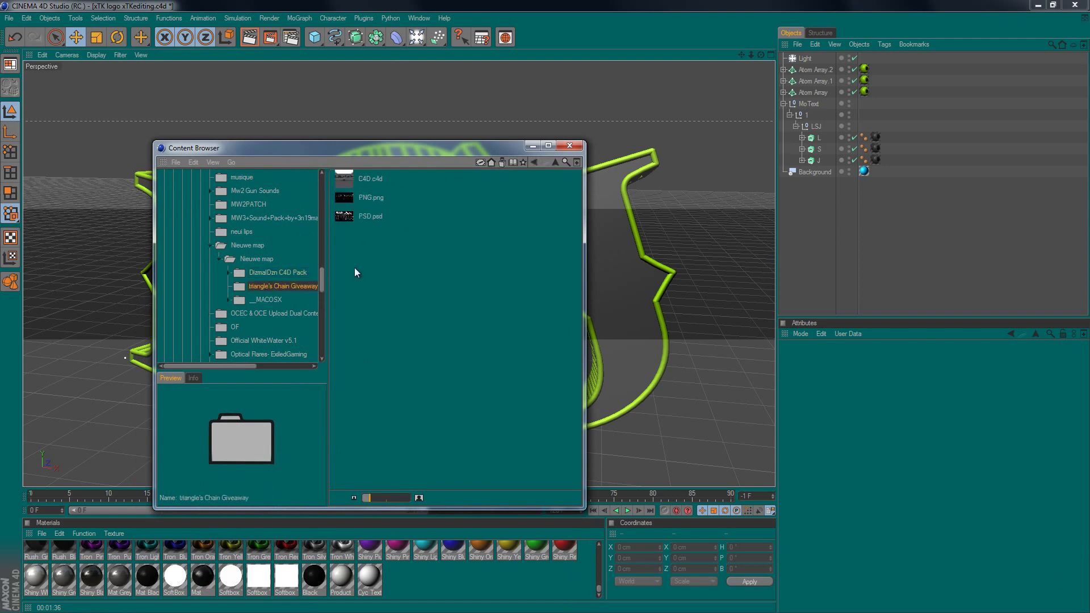
double_click(370, 178)
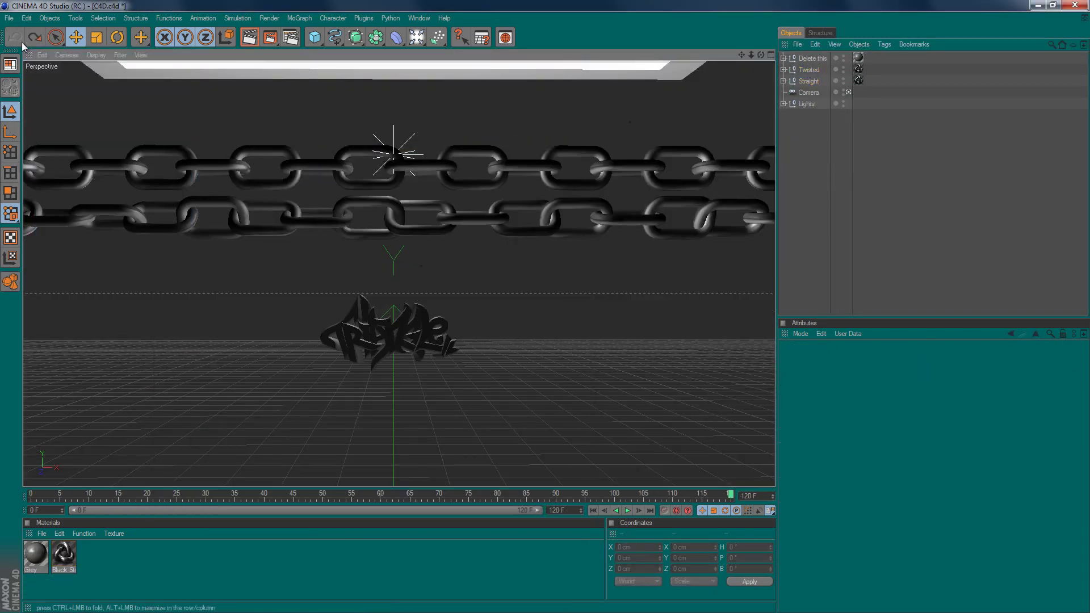
left_click(9, 18)
left_click(188, 174)
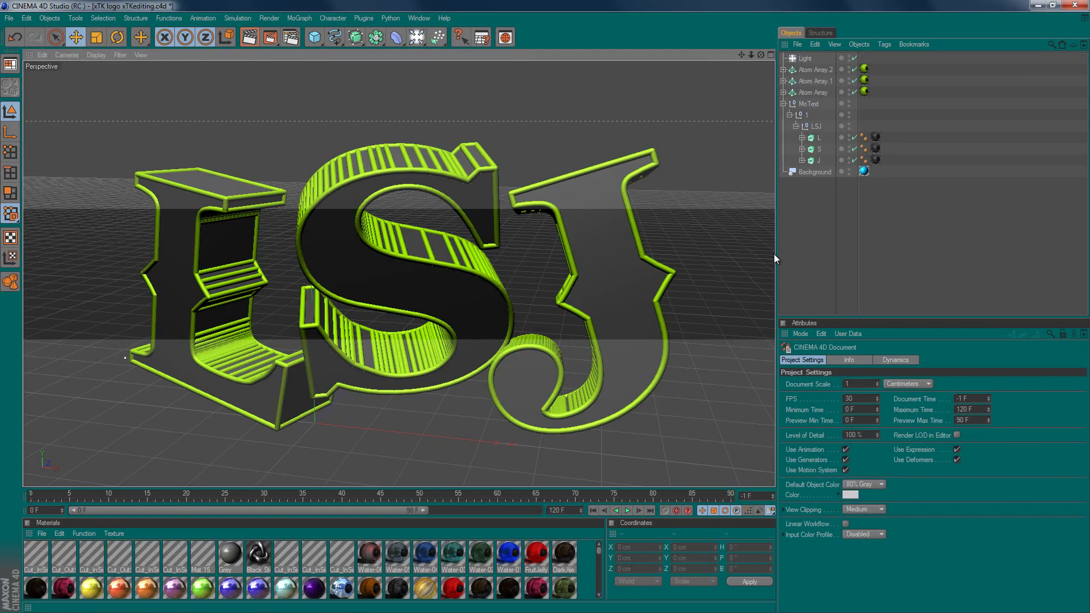
Rotate the Twisted chain toward the letters and set its scale to 2.
left_click(118, 45)
left_click_drag(608, 205, 737, 66)
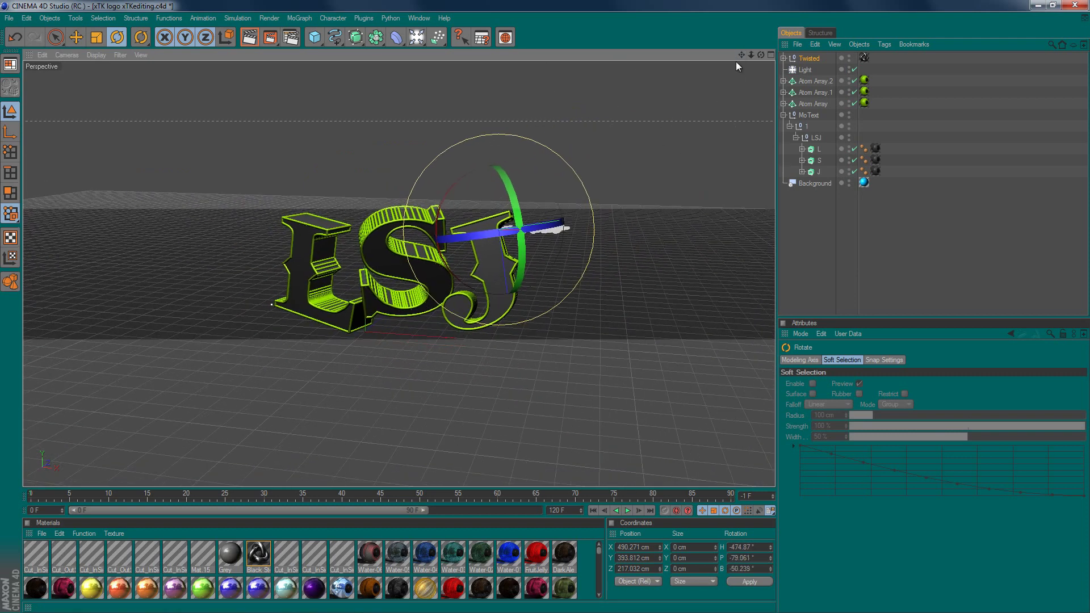
left_click_drag(545, 231, 517, 254)
left_click_drag(584, 244, 574, 253)
left_click(811, 360)
left_click(880, 385)
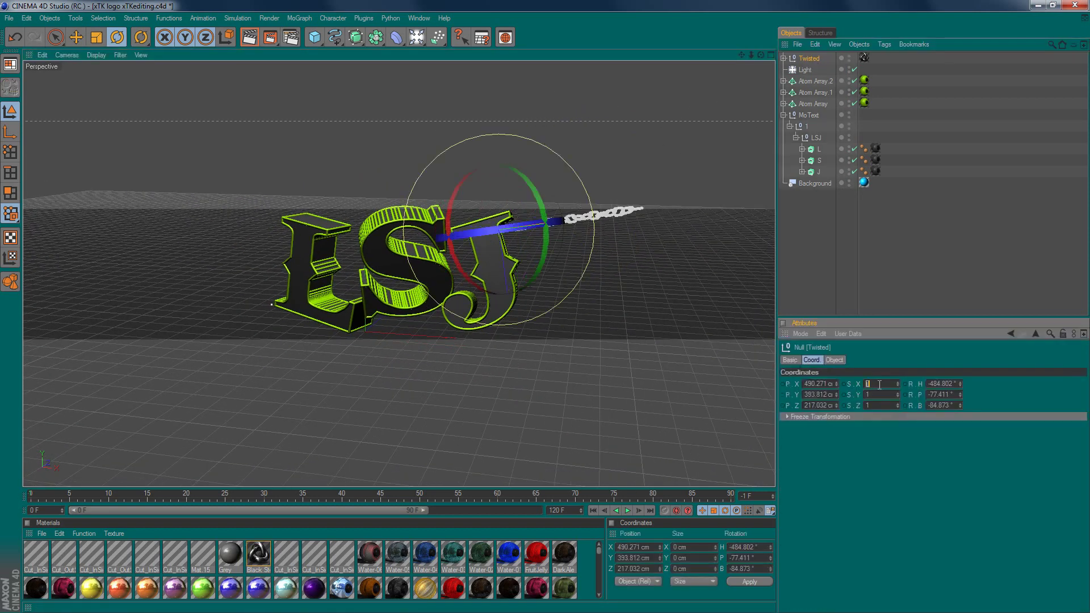
Duplicate the chain and lay the copy horizontally on the right of the letters.
key("ctrl+c")
key("ctrl+v")
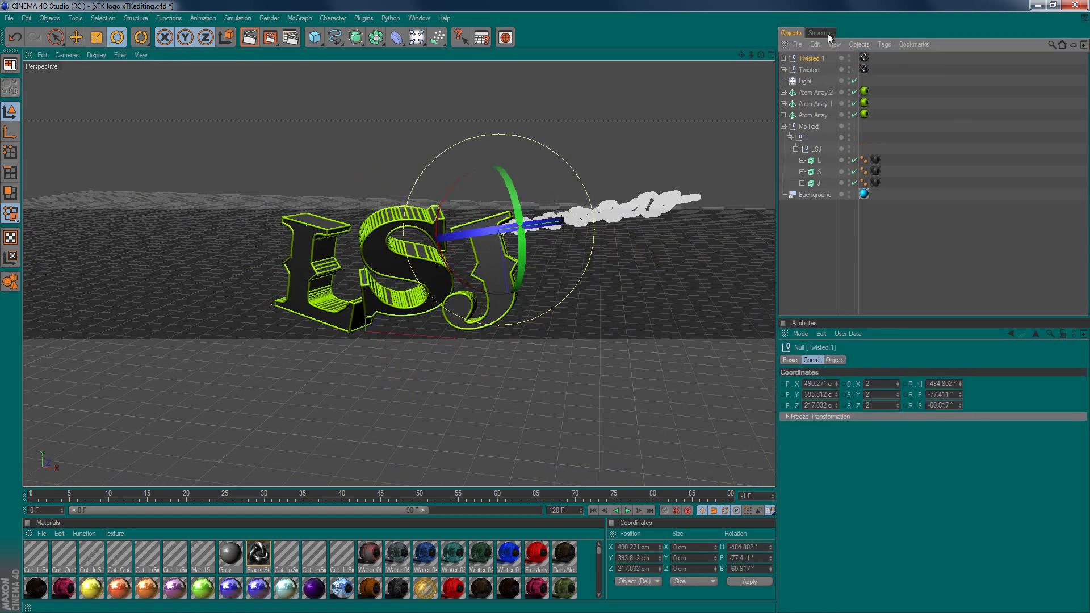
mouse_move(545, 227)
left_mouse_down()
mouse_move(561, 231)
mouse_move(127, 68)
left_mouse_up()
key("e")
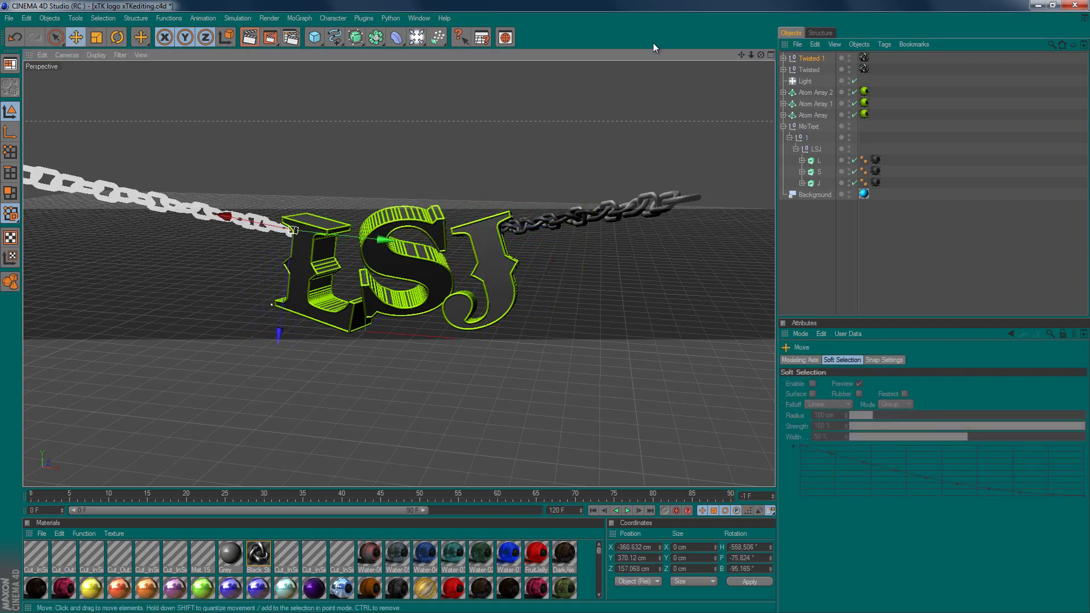
key("F5")
left_click_drag(548, 273, 700, 185)
key("F1")
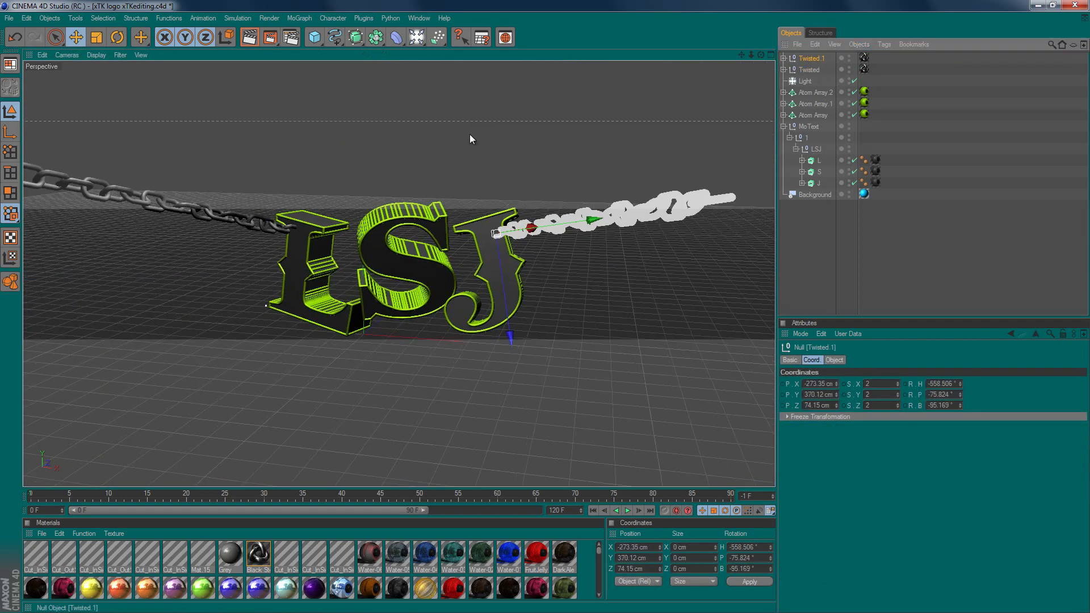
key("r")
mouse_move(470, 139)
left_mouse_down()
mouse_move(256, 286)
mouse_move(488, 204)
left_mouse_up()
left_click(931, 255)
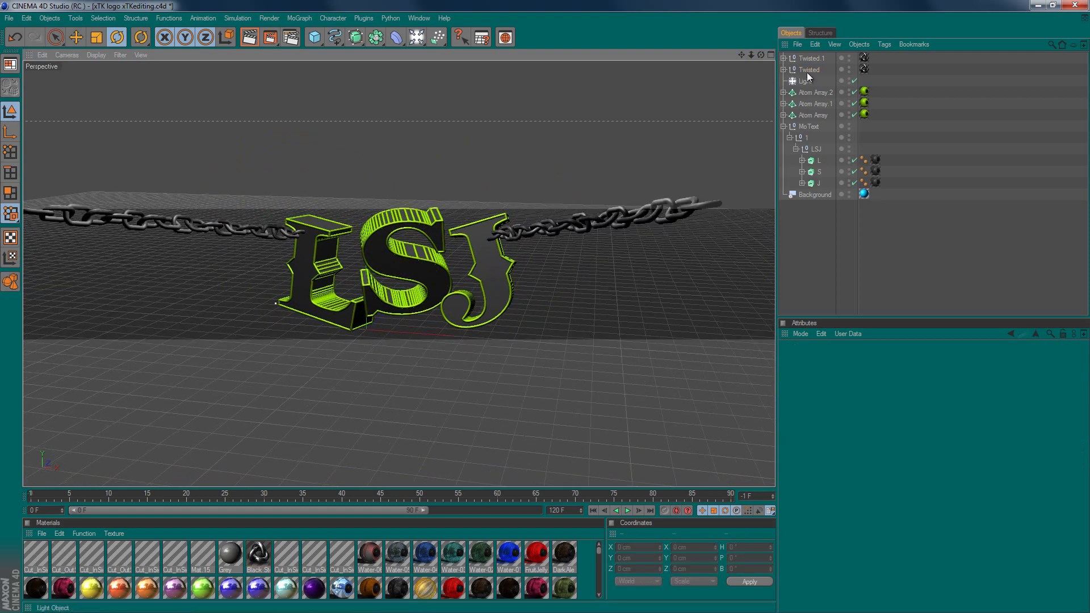
Duplicate the LSJ letters group and fracture it into 40 pieces with Thrausi.
left_click(815, 92)
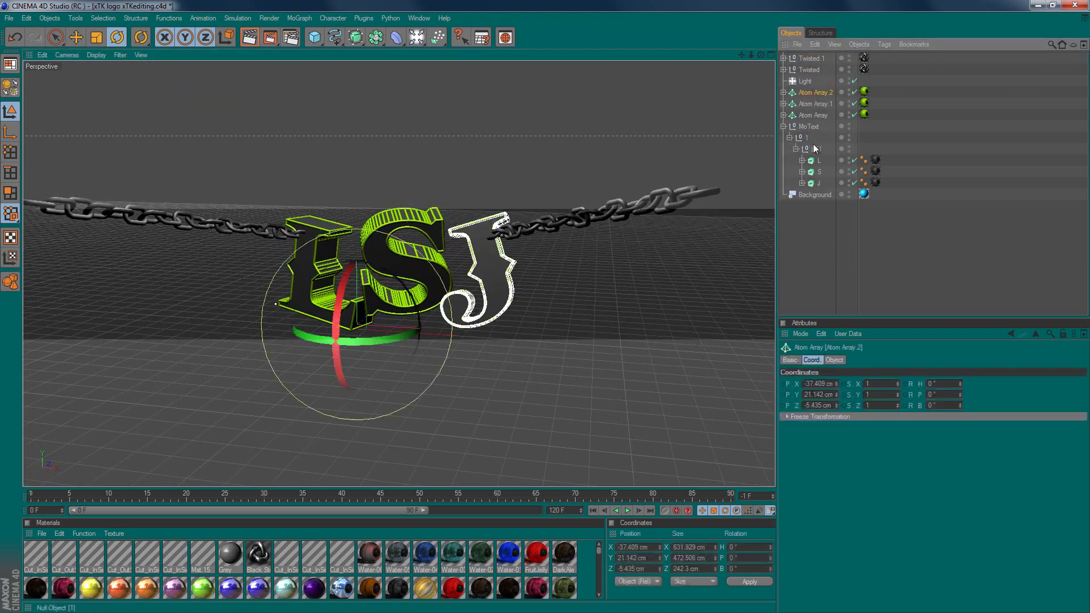
left_click_drag(815, 149, 807, 59, "ctrl")
left_click(390, 18)
left_click(528, 82)
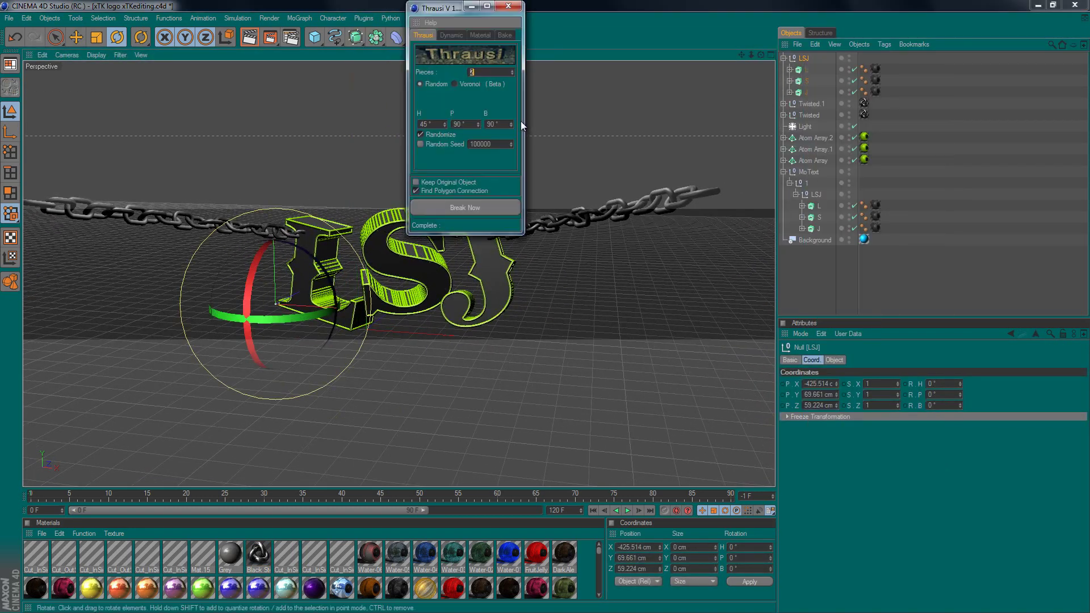
type("40")
left_click(461, 207)
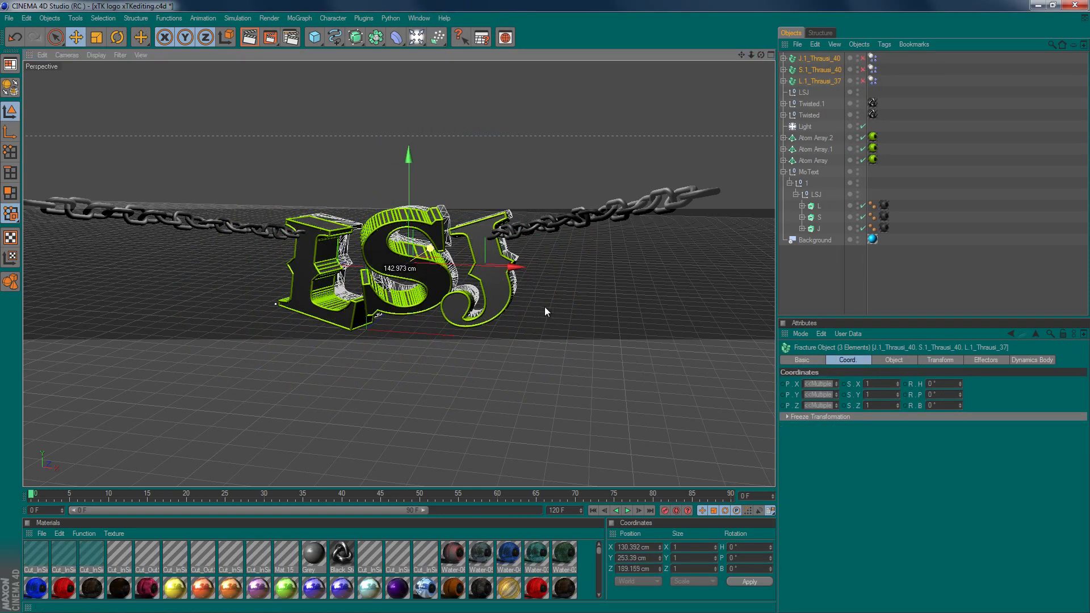
Add a Random effector with random scale and rotation, heading set to 5.
left_click(299, 19)
left_click(397, 85)
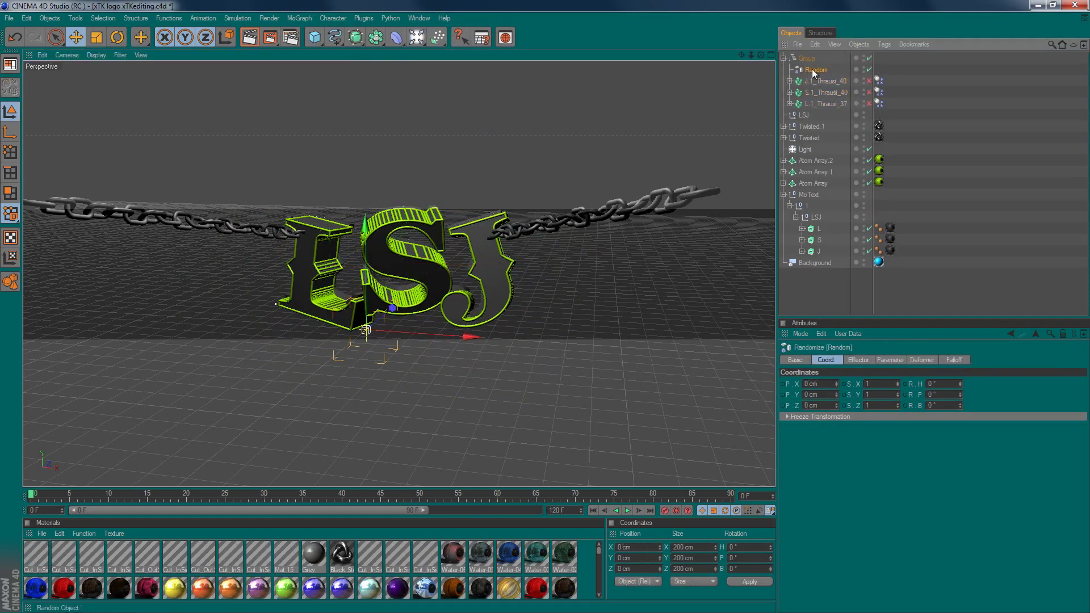
left_click(858, 360)
left_click(881, 404)
left_click(977, 404)
double_click(990, 415)
type("50")
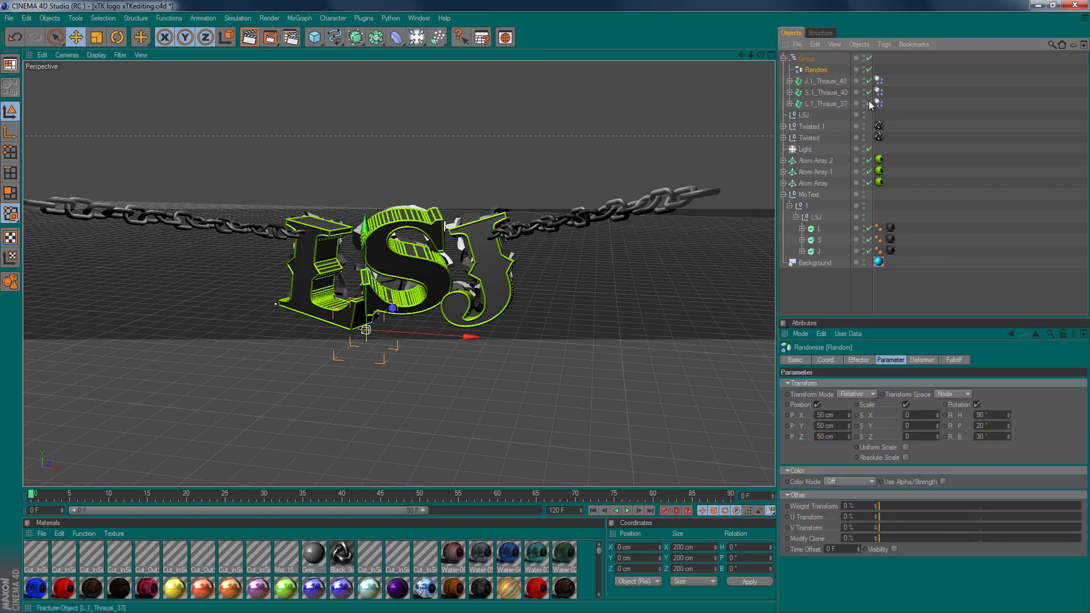
Copy the effector group and paste duplicates of it.
left_click(806, 58)
scroll(544, 312, "up", 3)
key("ctrl+c")
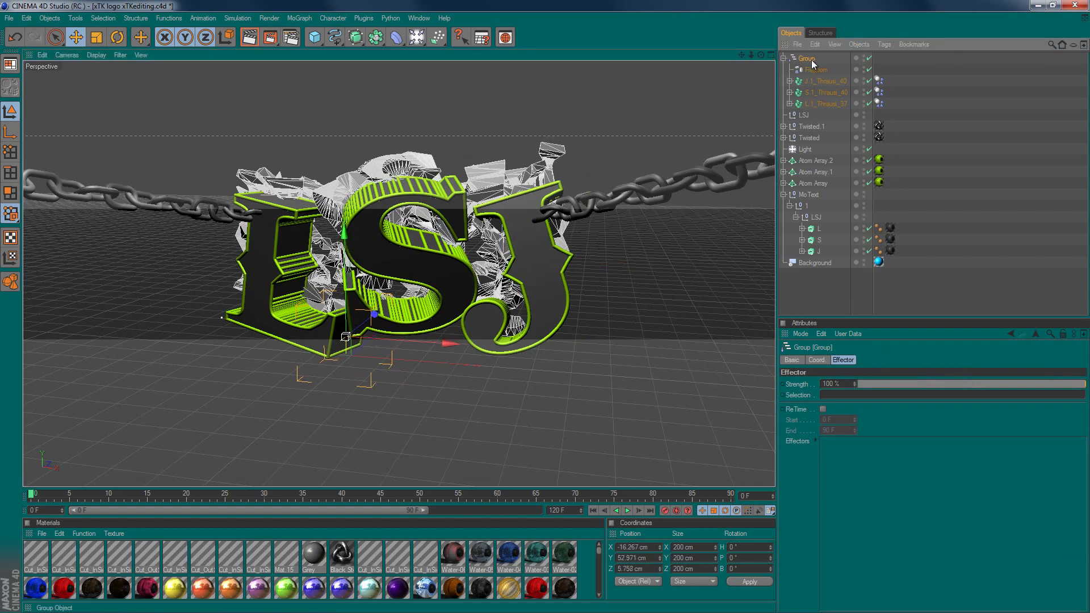
key("ctrl+v")
key("ctrl+v")
Zoom out to frame the whole logo and start a viewport test render.
scroll(455, 282, "down", 3)
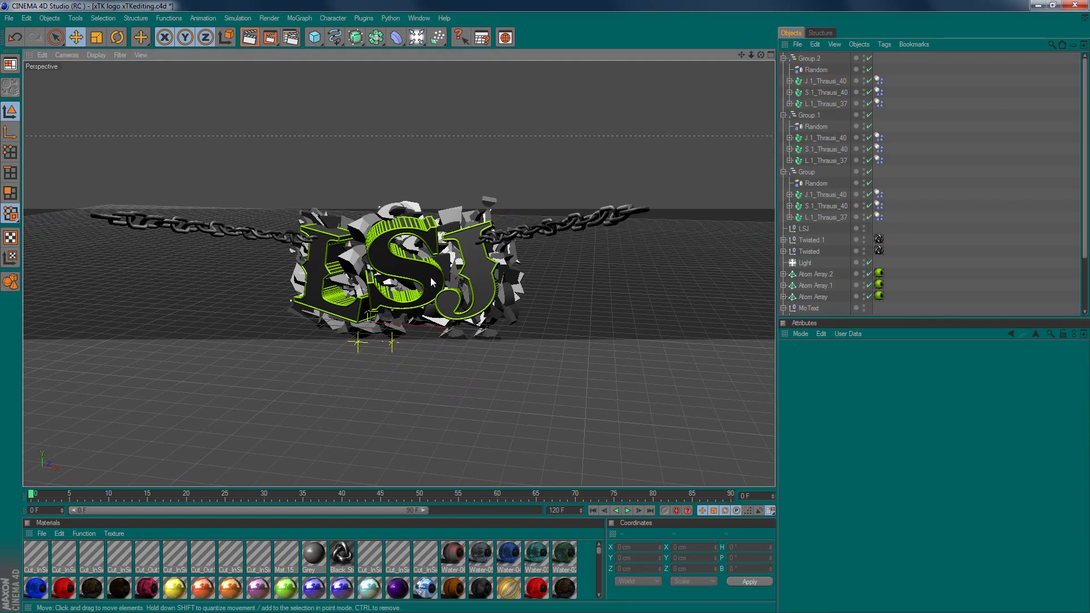
mouse_move(431, 277)
left_mouse_down("alt")
mouse_move(475, 364)
mouse_move(574, 250)
mouse_move(375, 212)
left_mouse_up("alt")
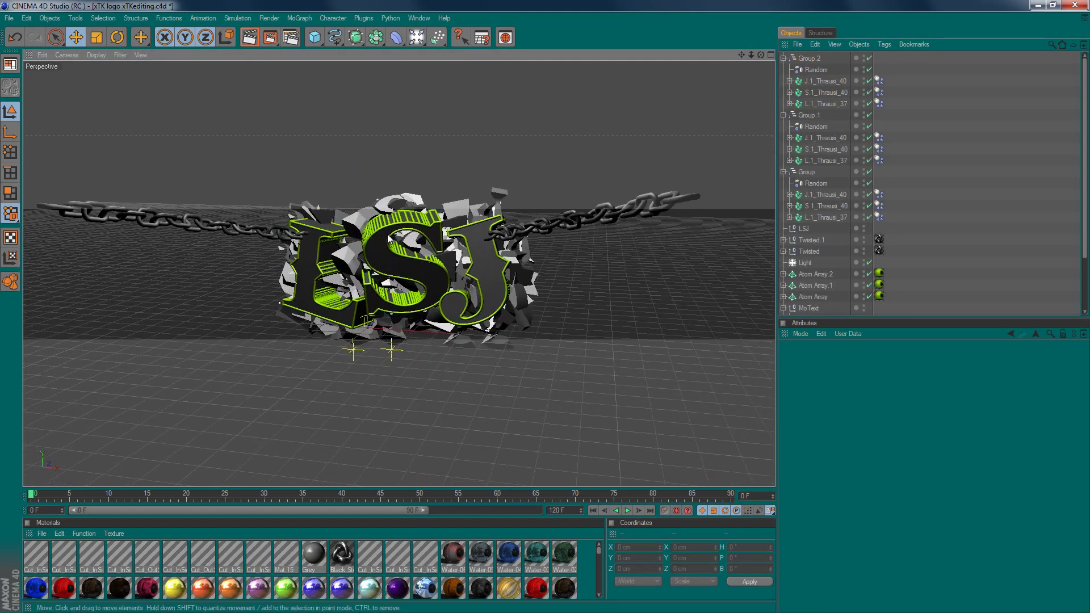
left_click(290, 37)
left_click(495, 6)
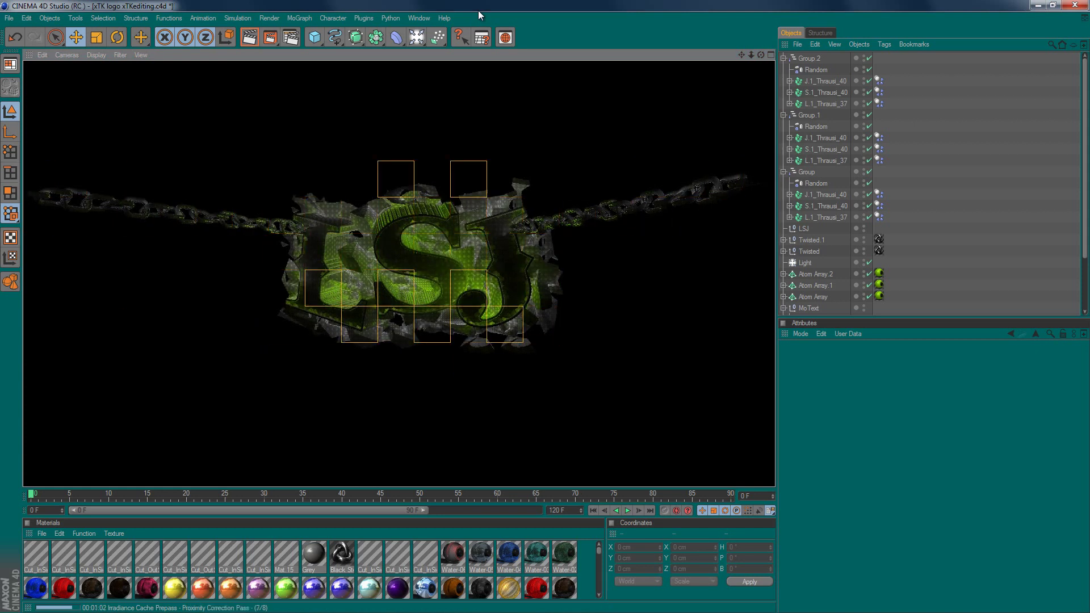
Set the render output file name to 'lsj banner speedart' in Render Settings.
left_click(428, 370)
key("ctrl+b")
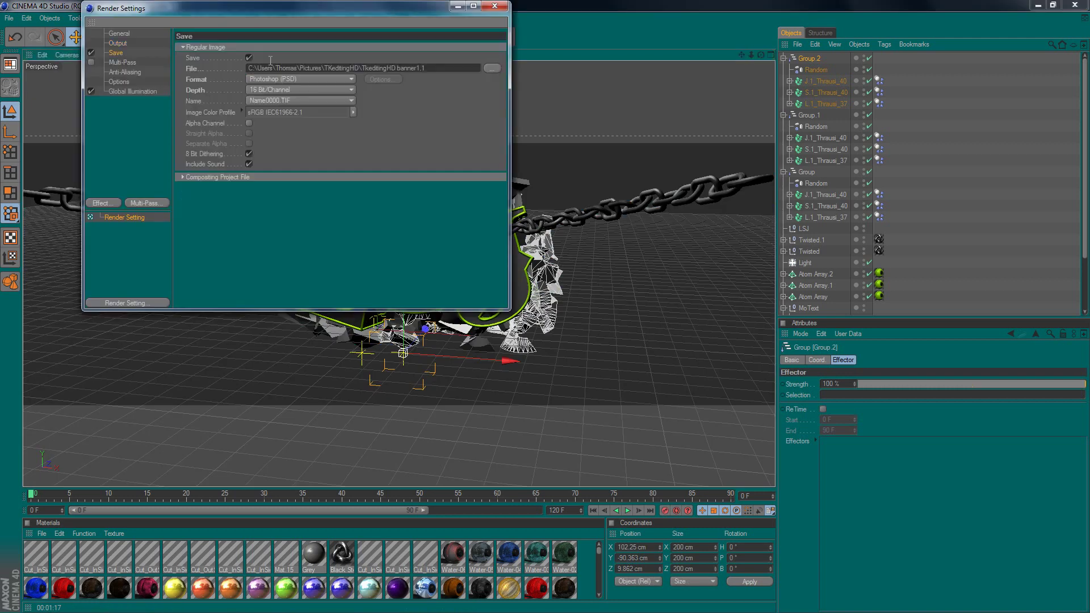
type("lsj banner speed")
type("art")
left_click(495, 6)
Render the scene to the Picture Viewer and close it when finished.
key("shift+r")
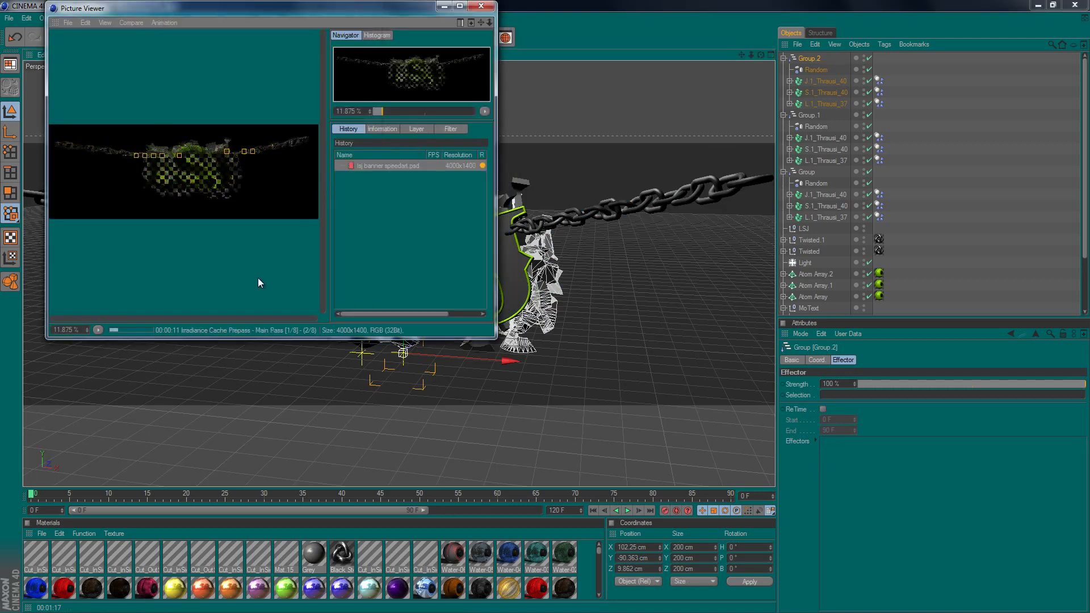
left_click_drag(497, 339, 715, 497)
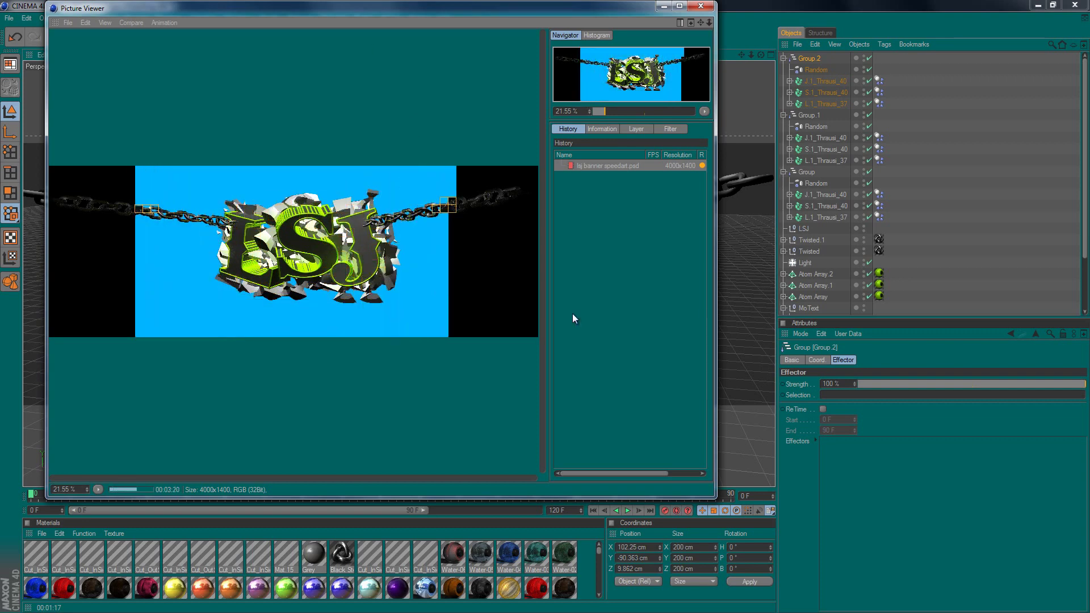
left_click(700, 5)
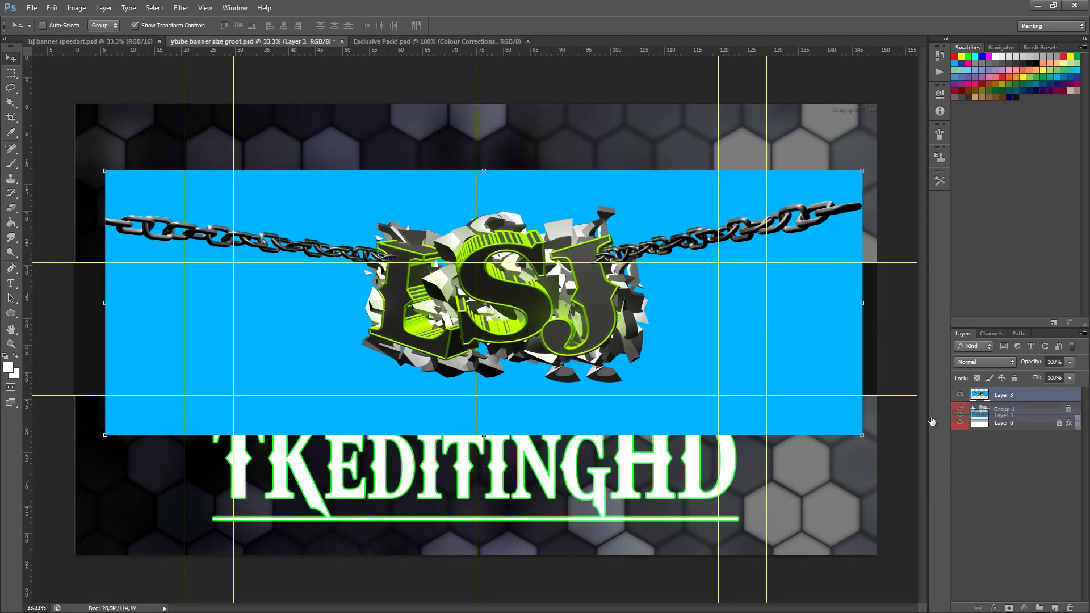
Position and scale the LSJ render to span the banner's middle strip.
left_click_drag(504, 369, 528, 352)
key("ctrl+t")
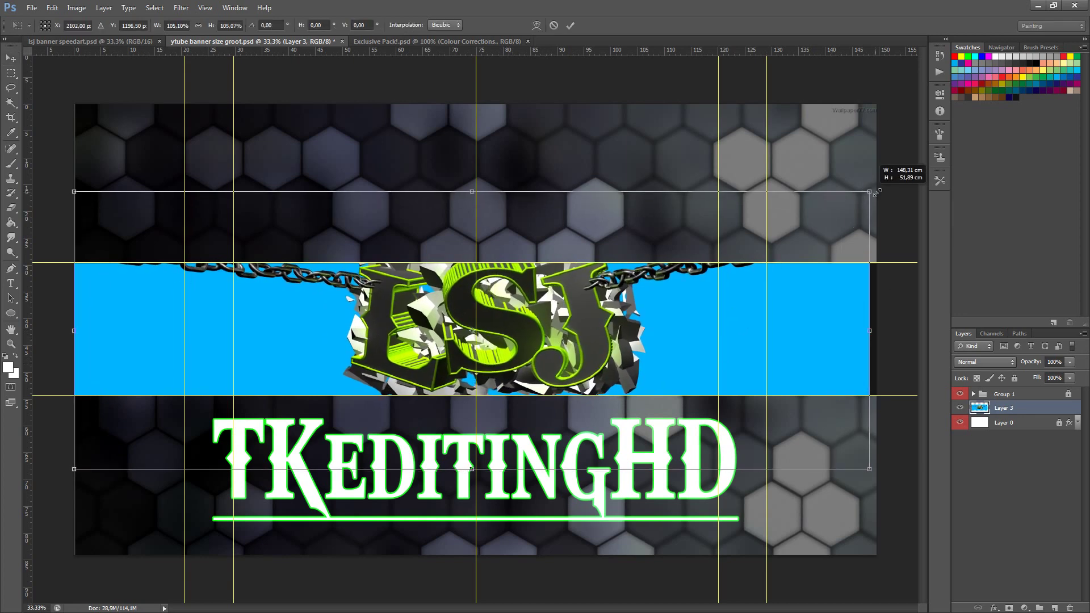
left_click_drag(832, 198, 877, 189)
key("Return")
key("ctrl+0")
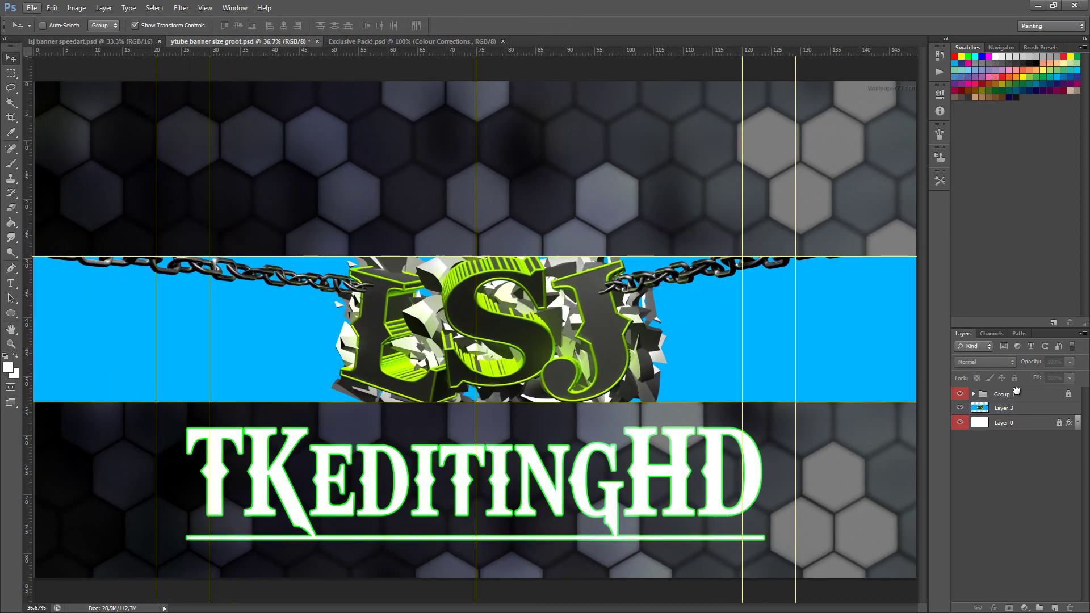
Delete the render's blue background and move its layer beneath the text group.
mouse_move(1003, 407)
left_mouse_down()
mouse_move(1018, 529)
mouse_move(1005, 391)
left_mouse_up()
left_click(974, 409)
key("Delete")
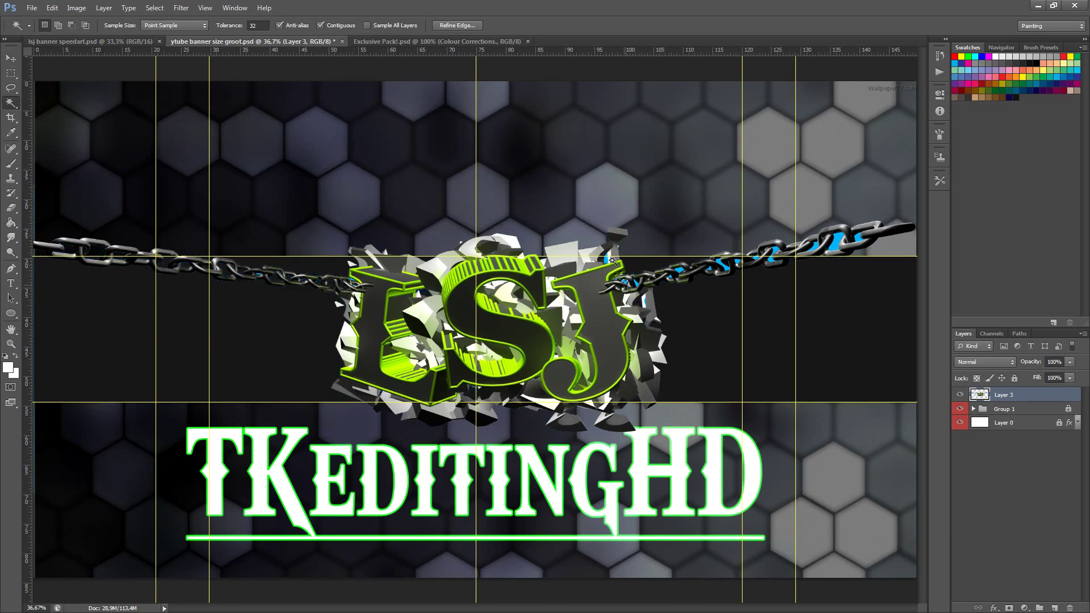
scroll(673, 278, "up", 3, "alt")
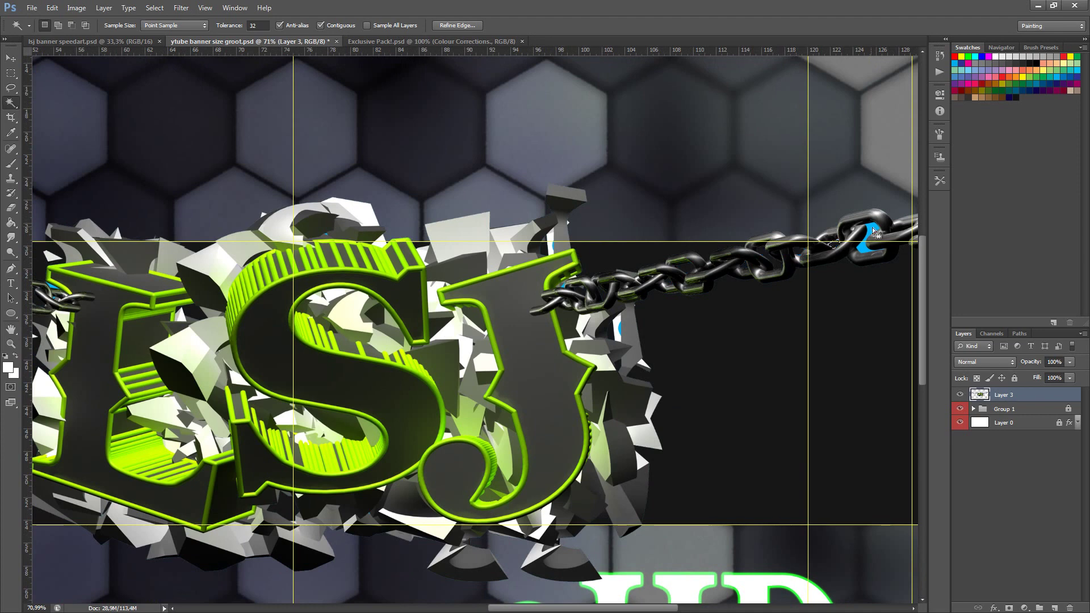
scroll(875, 232, "left", 2)
scroll(738, 369, "left", 4)
scroll(633, 504, "left", 4)
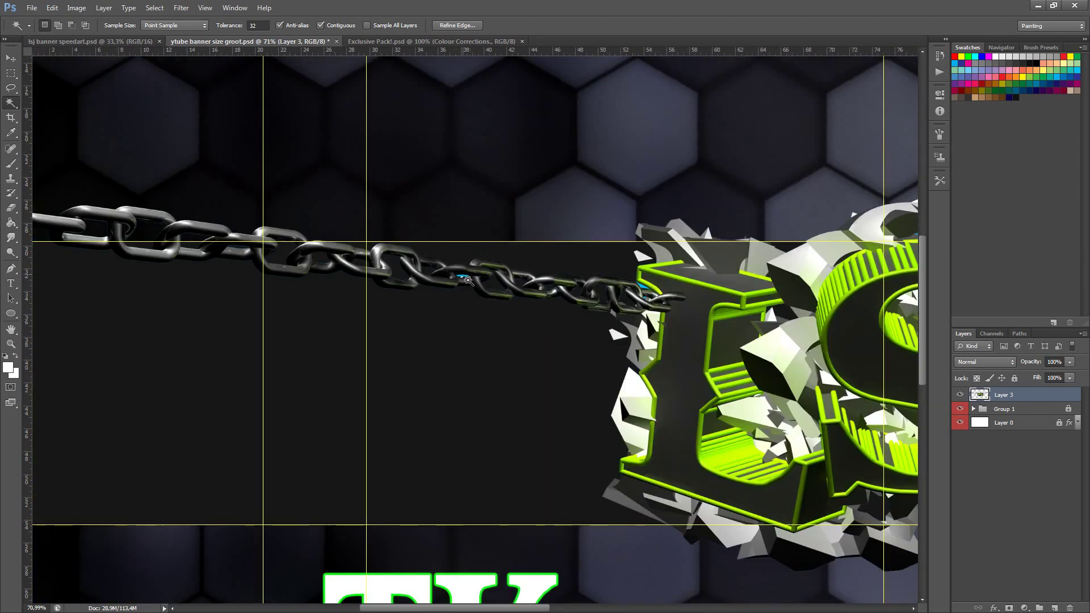
scroll(643, 312, "down", 4, "alt")
key("ctrl+bracketleft")
Add a Curves adjustment above the render that lifts the midtones.
key("v")
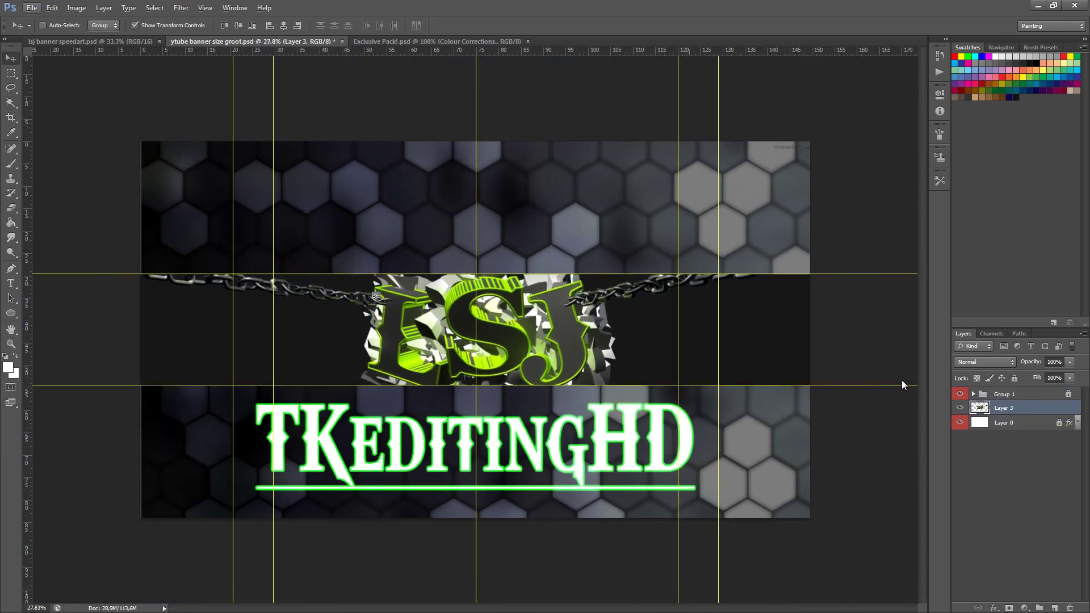
scroll(995, 482, "up", 1, "alt")
left_click(1025, 608)
left_click(1011, 427)
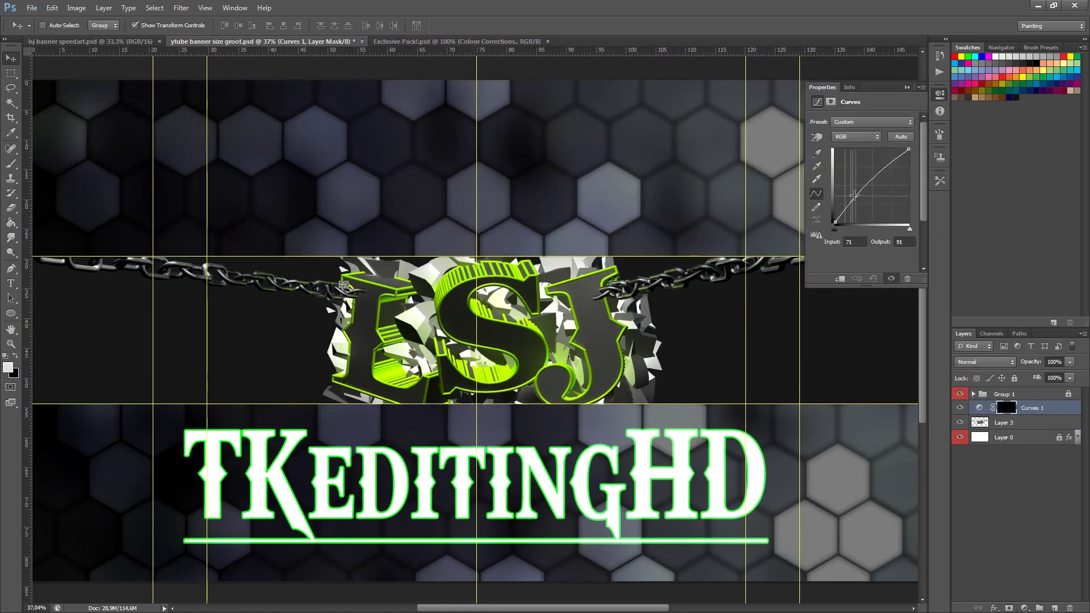
Bring stock layer 2 into the banner, shift it left, and place a copy right of the logo.
key("ctrl+Tab")
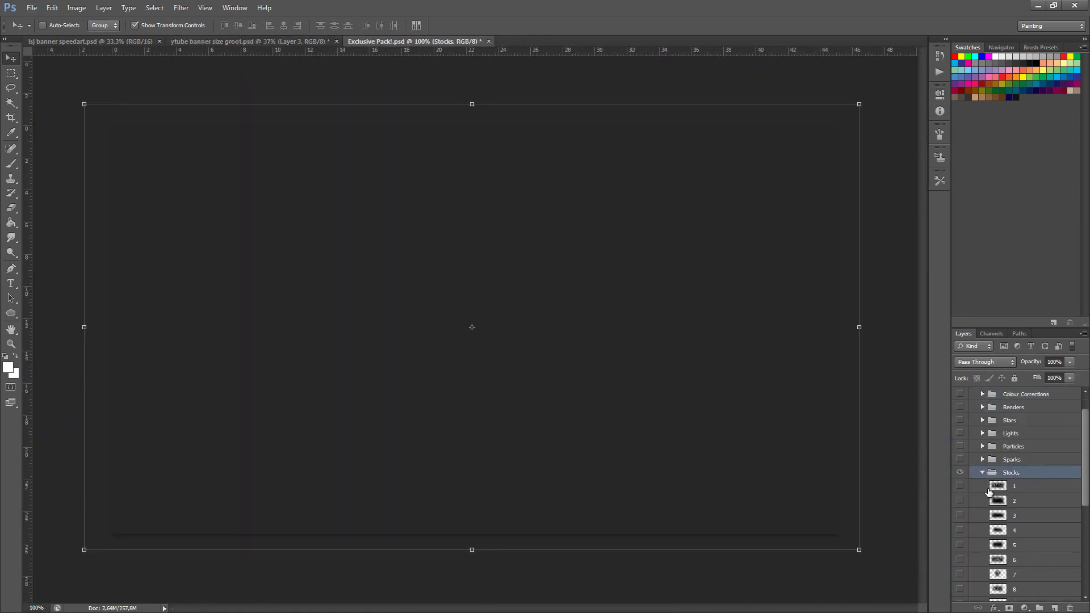
left_click_drag(997, 509, 717, 184)
key("ctrl+t")
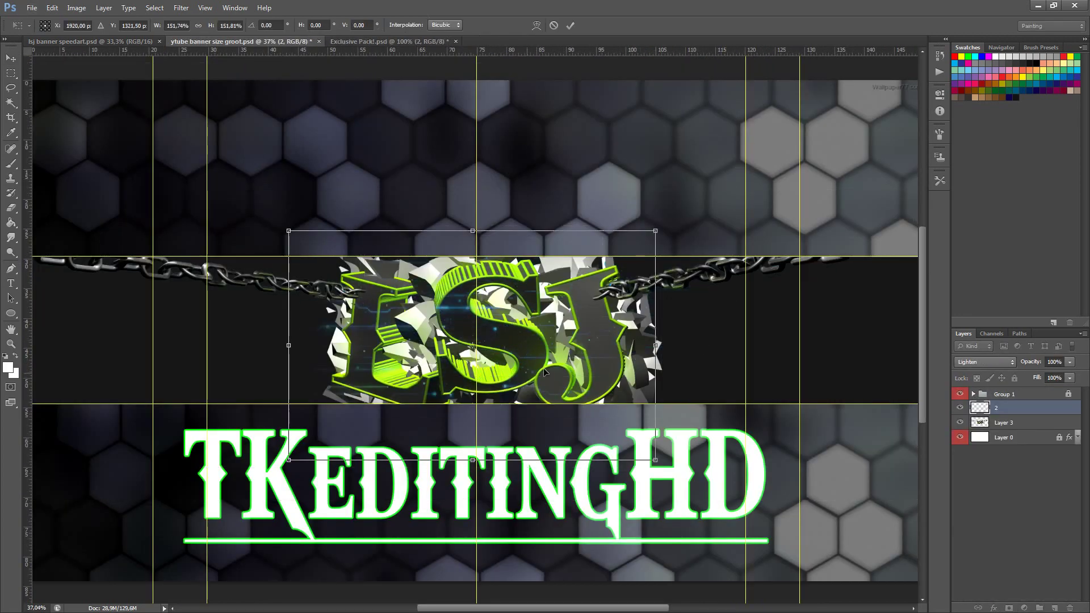
left_click_drag(544, 372, 448, 329)
scroll(448, 329, "down", 1, "alt")
key("Return")
right_click(996, 407)
left_click_drag(511, 318, 666, 318, "alt")
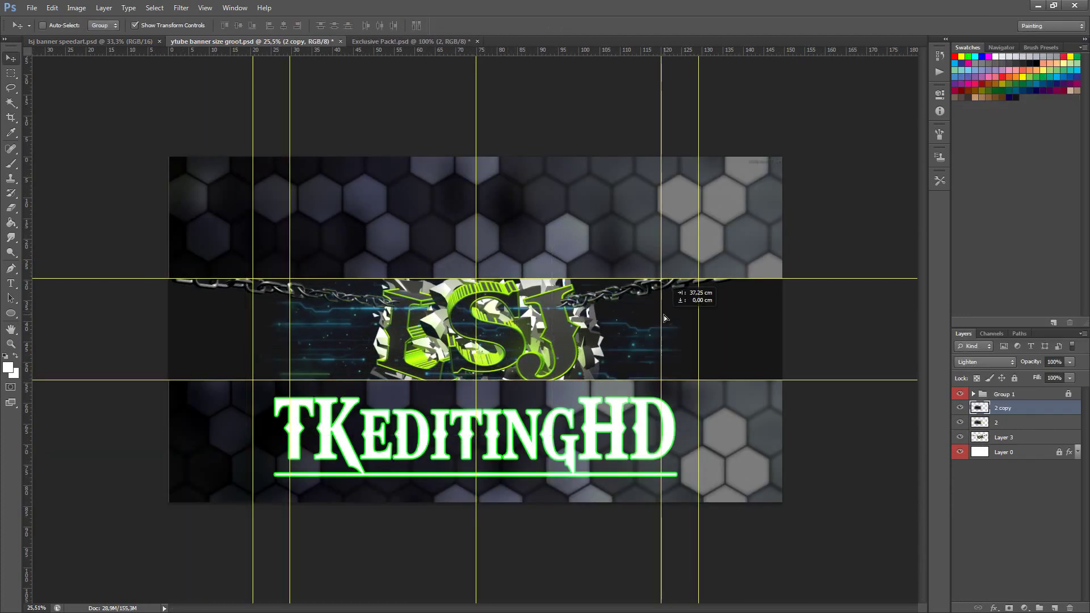
left_click_drag(1009, 408, 1011, 519)
Bring stock layer 3 from the stock pack into the banner.
key("ctrl+z")
left_click(413, 41)
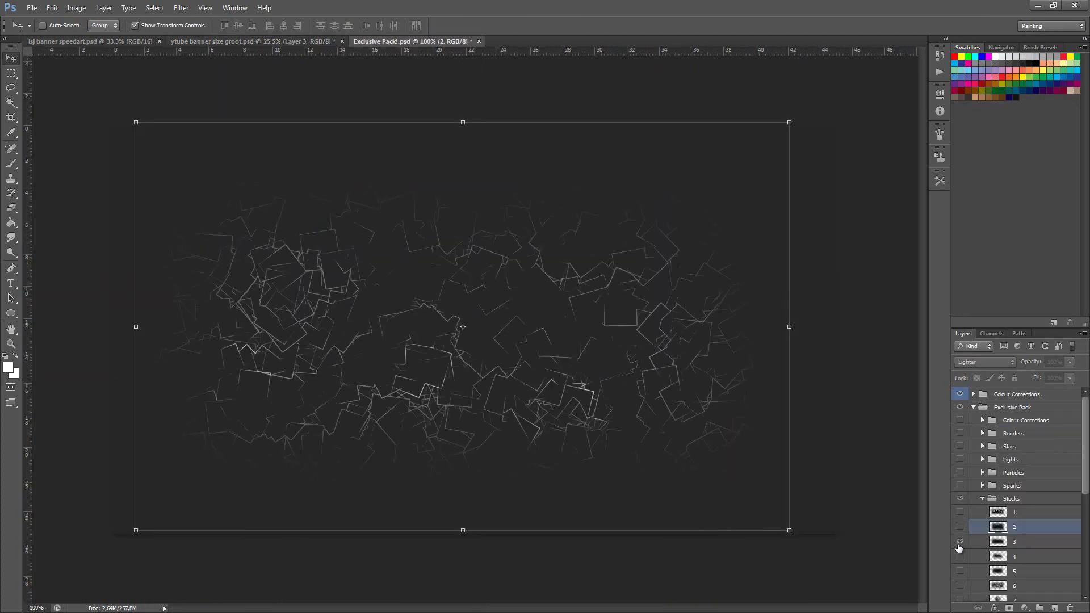
left_click_drag(472, 318, 271, 41)
left_click_drag(368, 200, 500, 345)
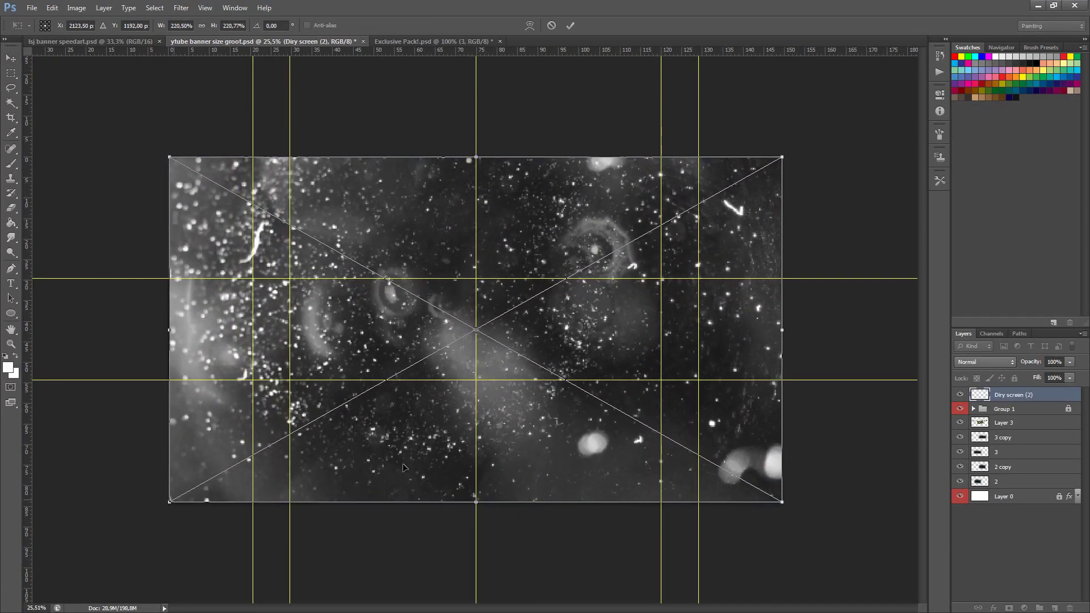
Move Dirty screen below Group 1, then paint a new Layer 4 with a huge brush in Lighten mode.
key("Return")
left_click_drag(1014, 395, 1005, 416)
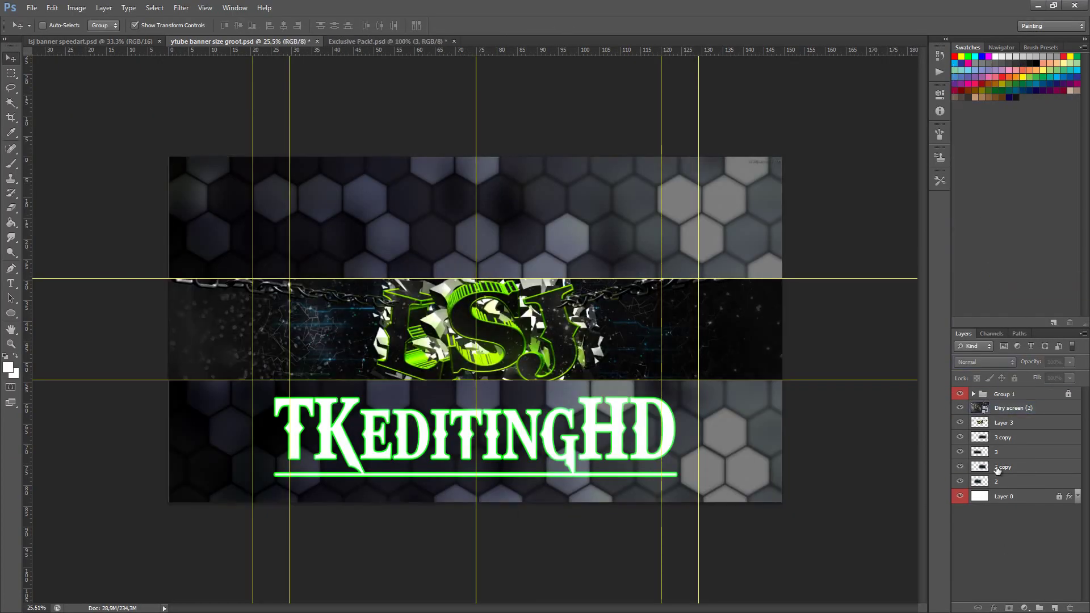
key("ctrl+shift+alt+n")
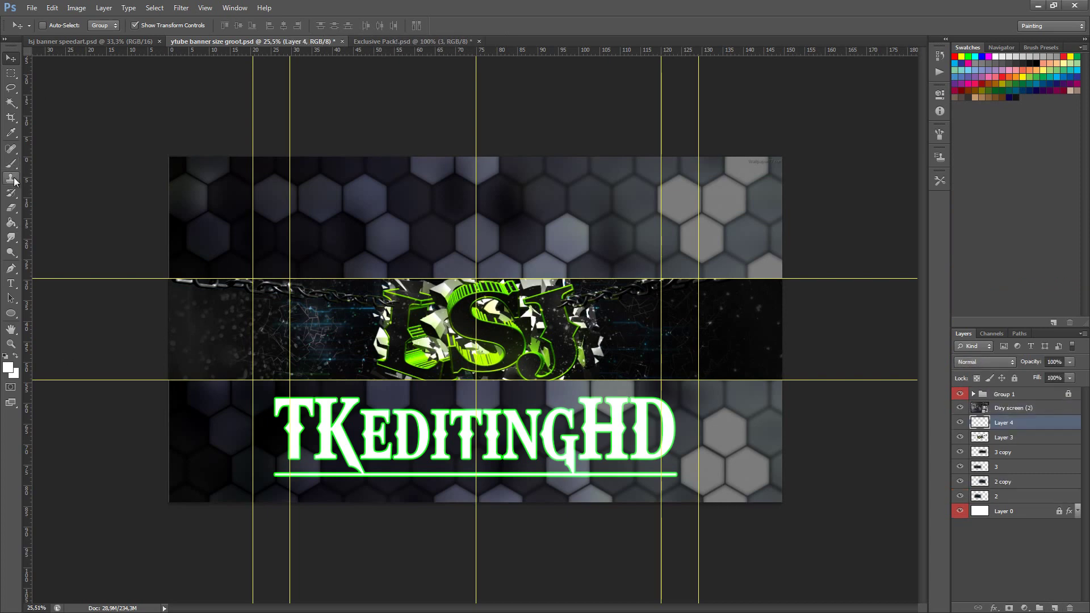
left_click(11, 164)
left_click(57, 26)
left_click_drag(118, 60, 123, 60)
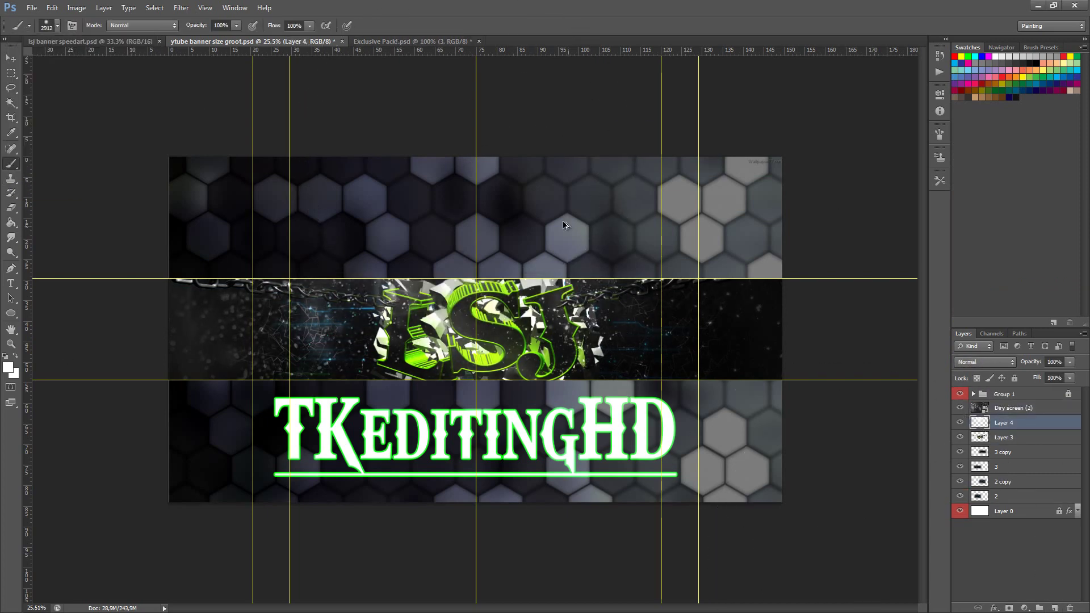
left_click(985, 362)
left_click(978, 172)
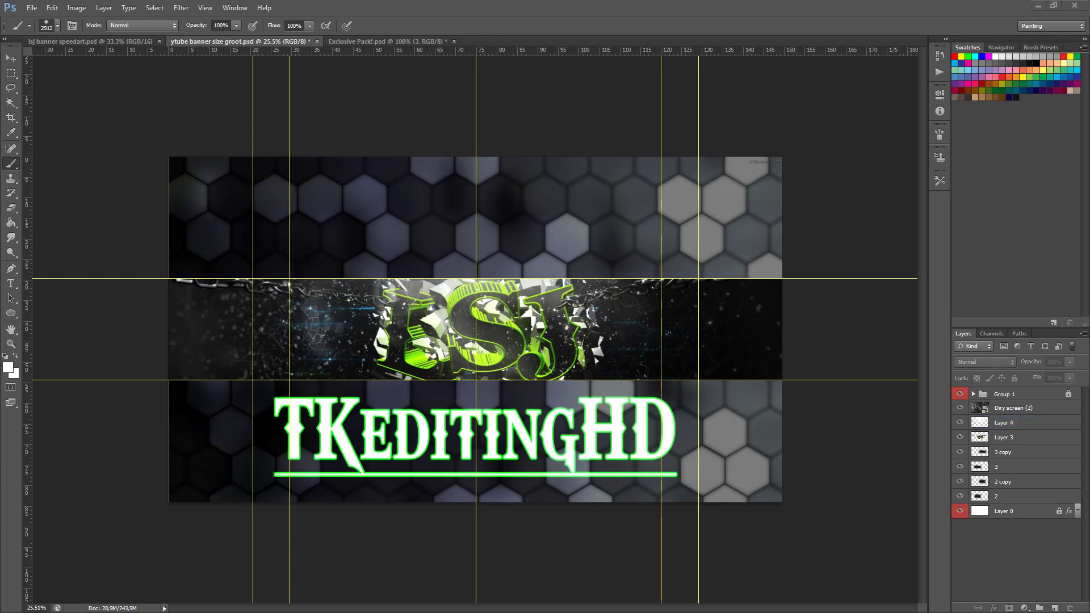
Place the flare_00000 lens flare in Screen mode over the logo, then switch to Exclusive Pack!.psd.
key("Return")
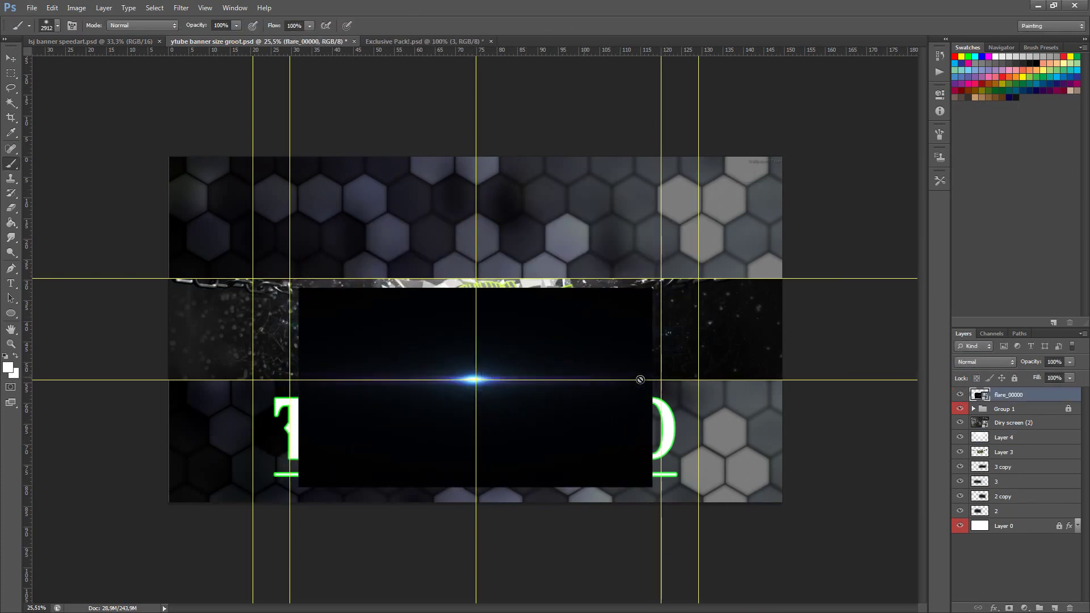
left_click(985, 361)
left_click(978, 211)
left_click_drag(542, 390, 542, 290)
left_click(985, 362)
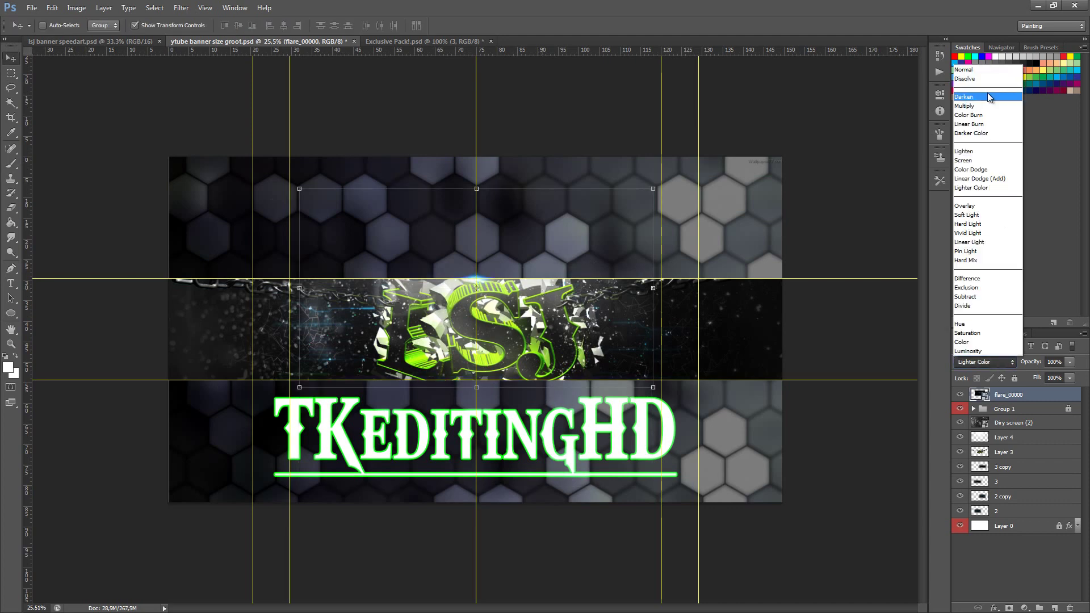
left_click(978, 179)
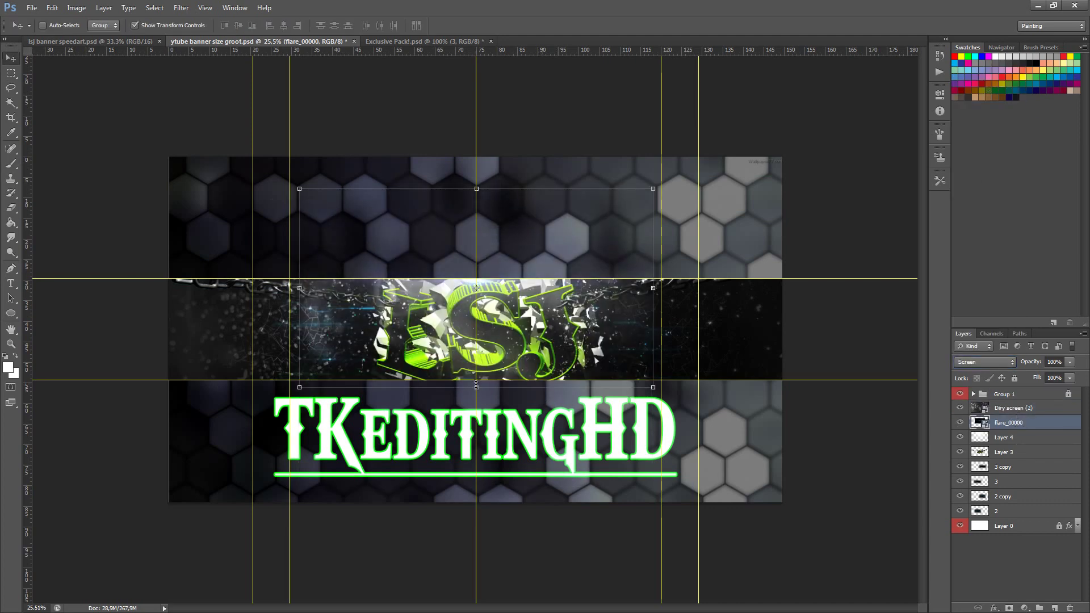
left_click(397, 41)
Bring the red colour-grade group from Exclusive Pack into the banner, below Group 1.
scroll(961, 474, "down", 3)
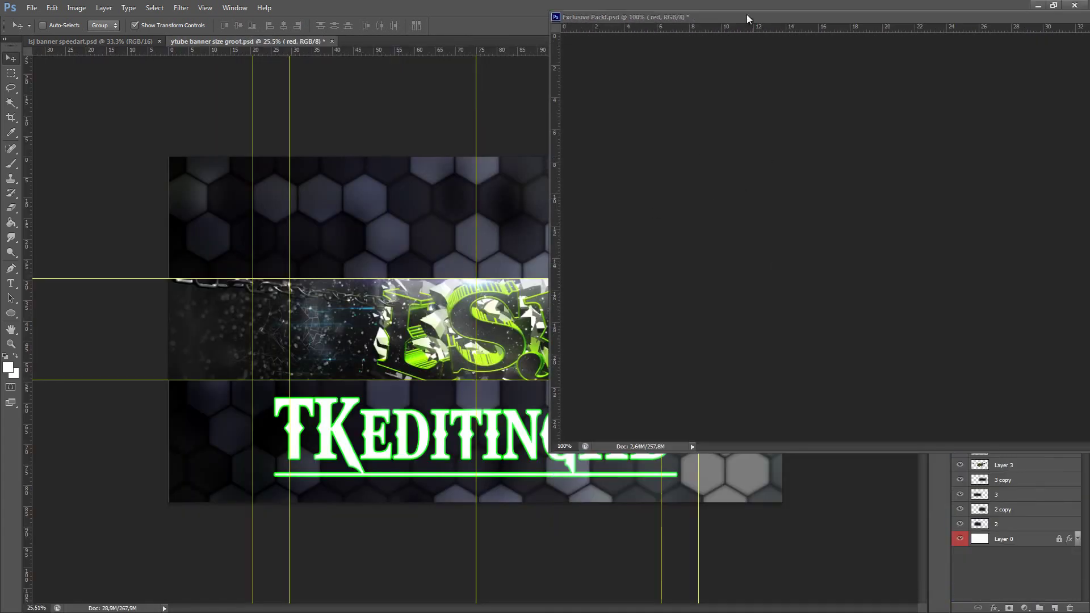
mouse_move(312, 75)
left_mouse_down()
mouse_move(999, 398)
mouse_move(998, 415)
left_mouse_up()
key("ctrl+plus")
left_click(973, 407)
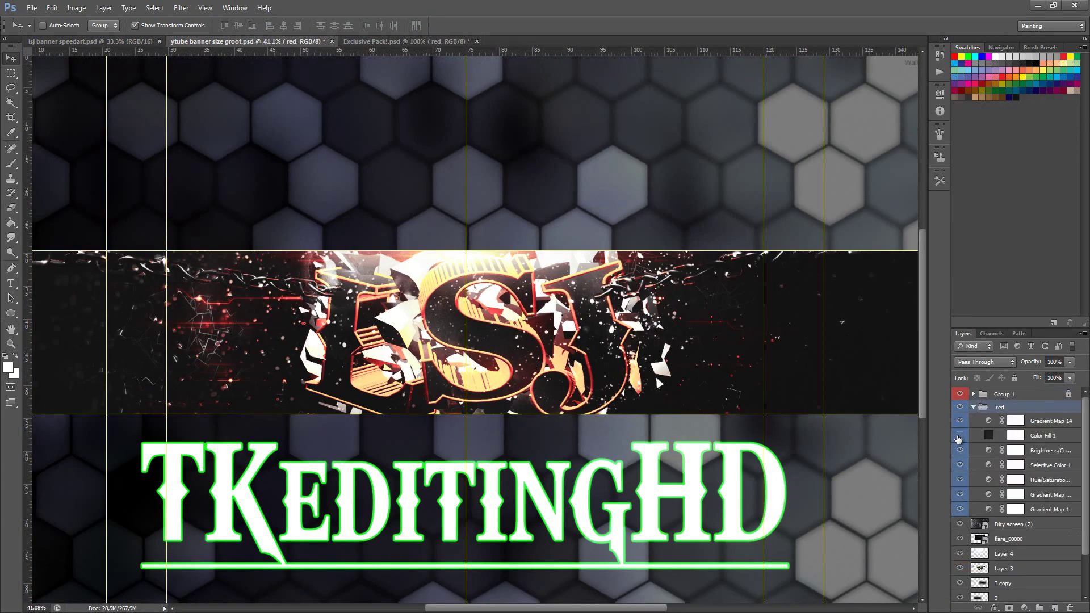
key("ctrl+0")
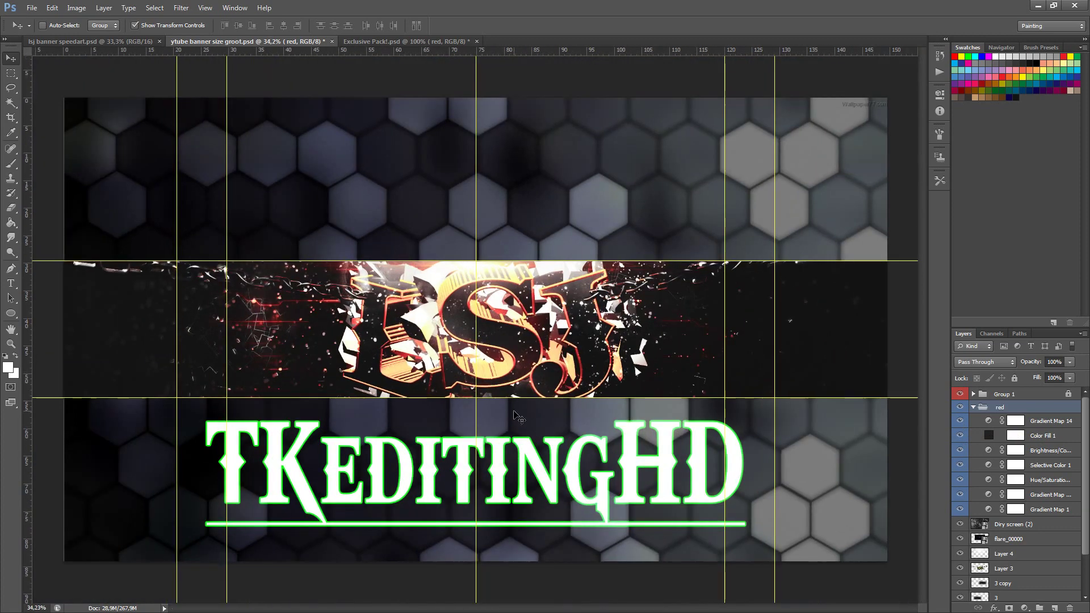
Add the Amazing CC grade group to the banner and hide the red grade.
key("ctrl+Tab")
left_click(1004, 474)
scroll(1003, 476, "down", 5)
left_click_drag(1016, 513, 965, 416)
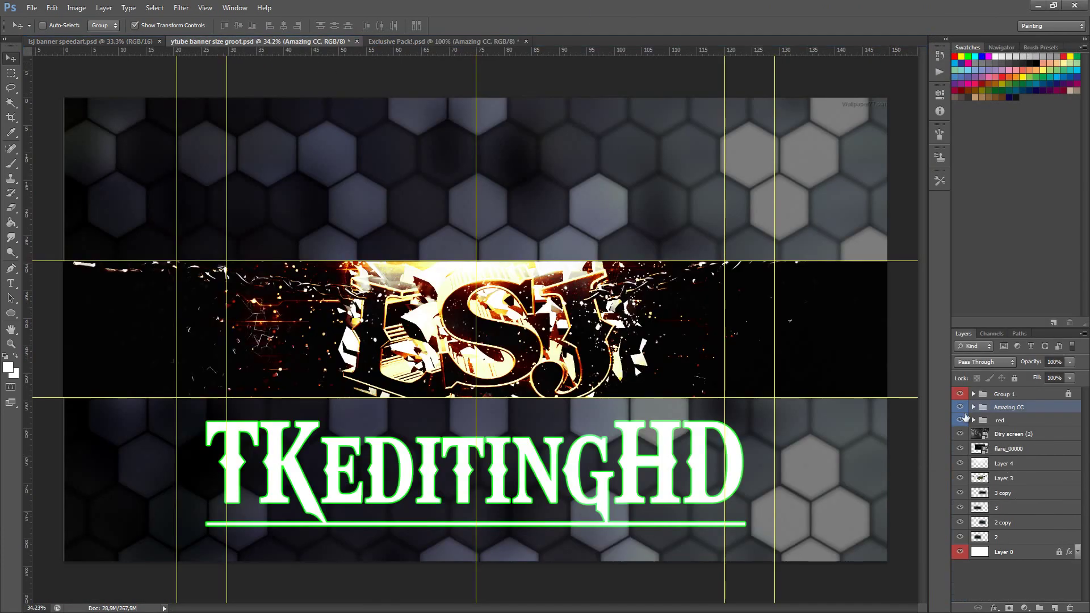
left_click(964, 416)
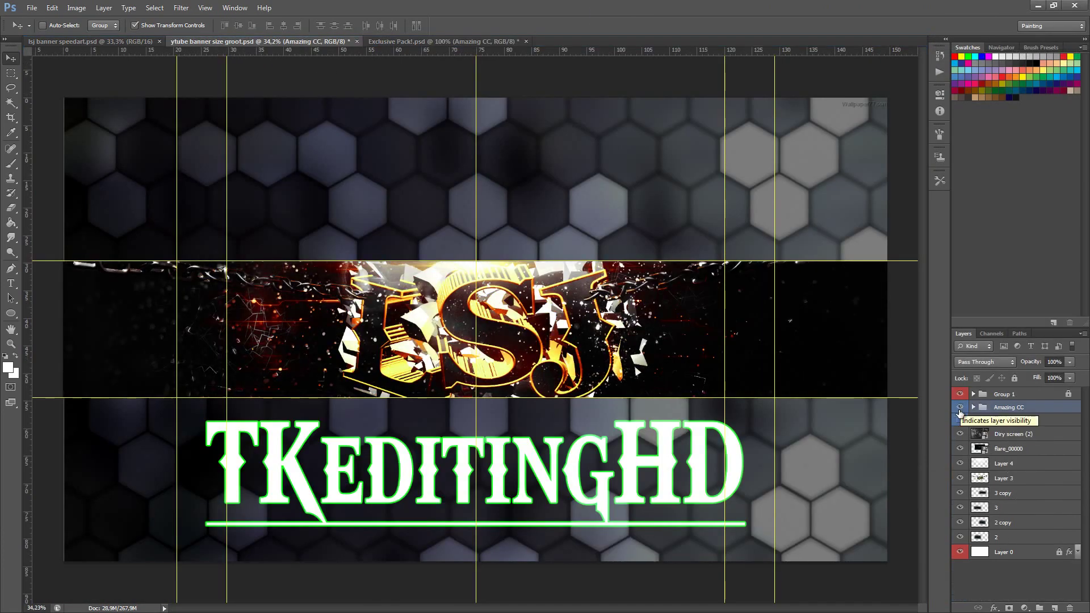